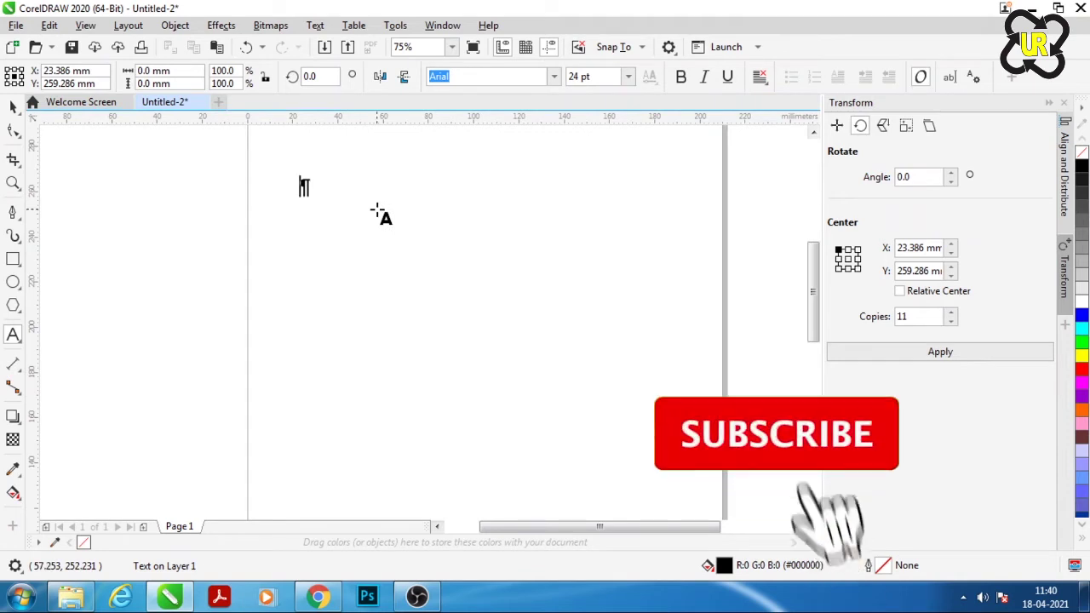
Write the artistic text line "How to Use Command “Fit Text Path”" near the top of the page
type("How to ")
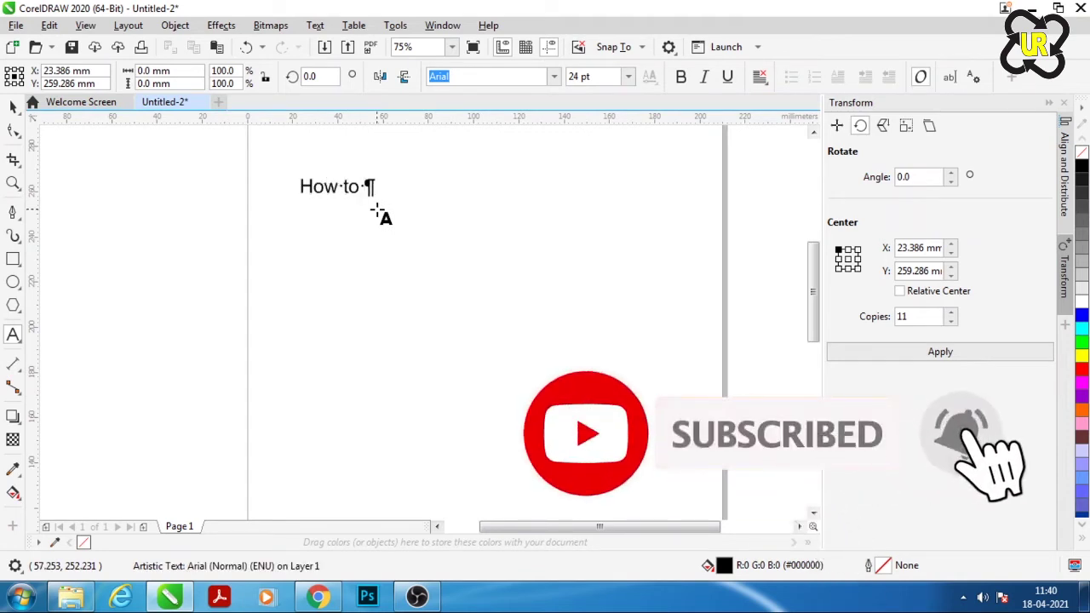
type("Use ")
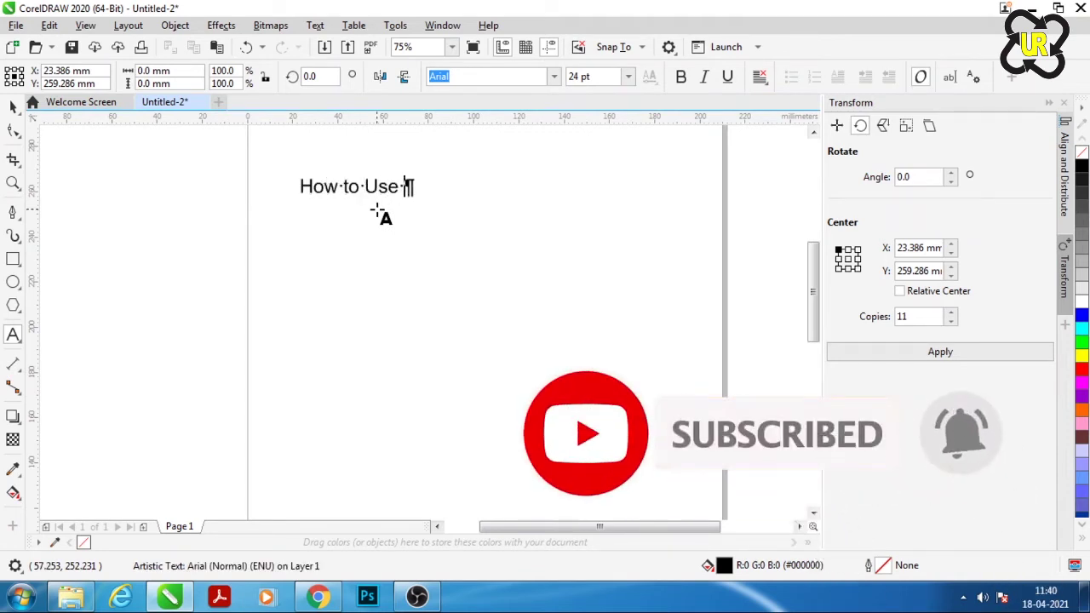
type("Comm")
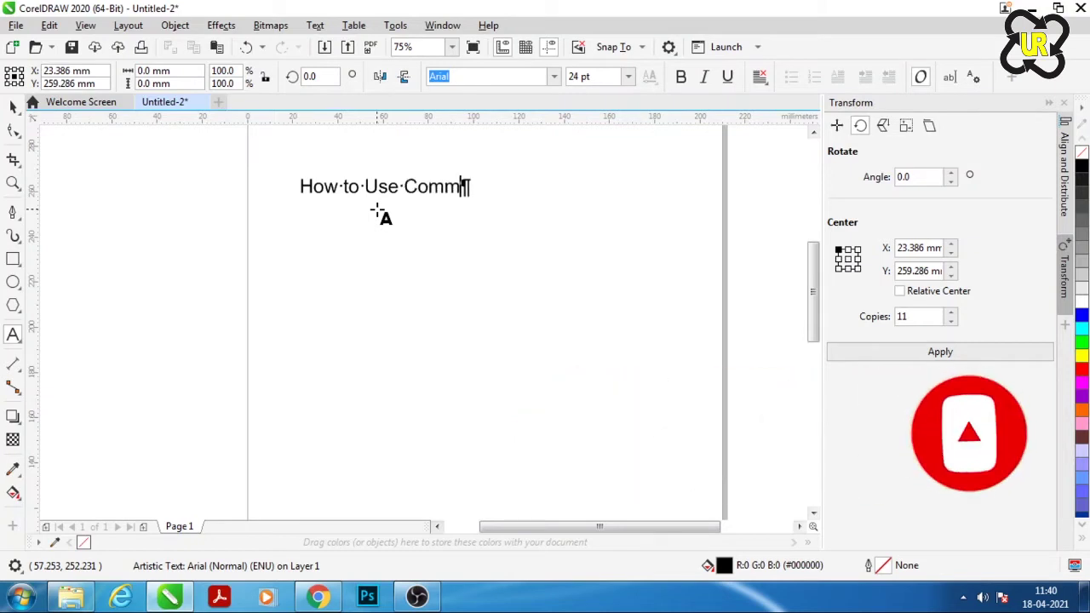
type("and")
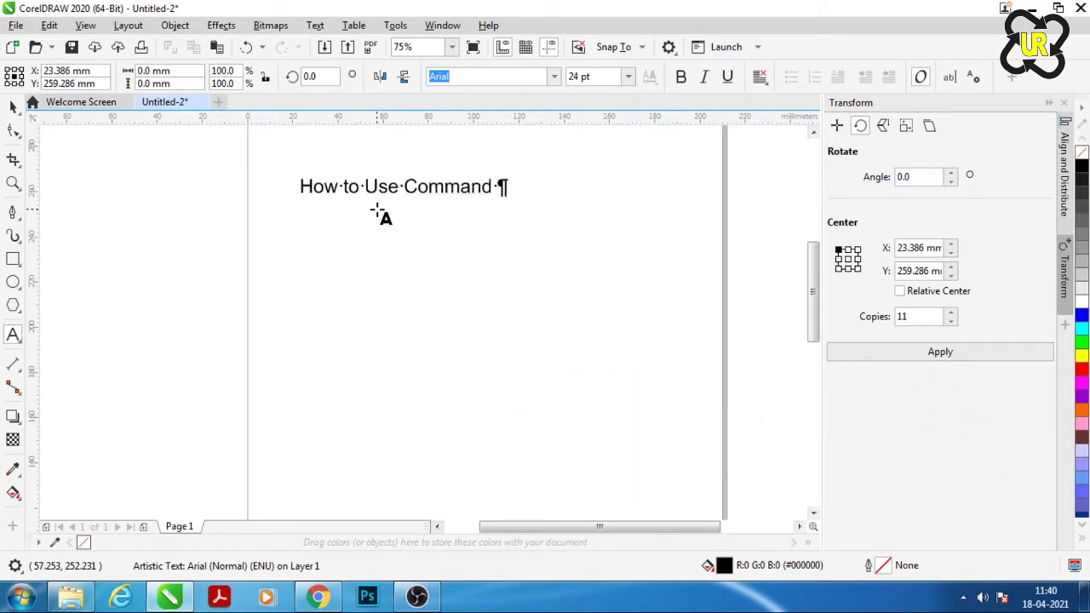
type(" \"Fit")
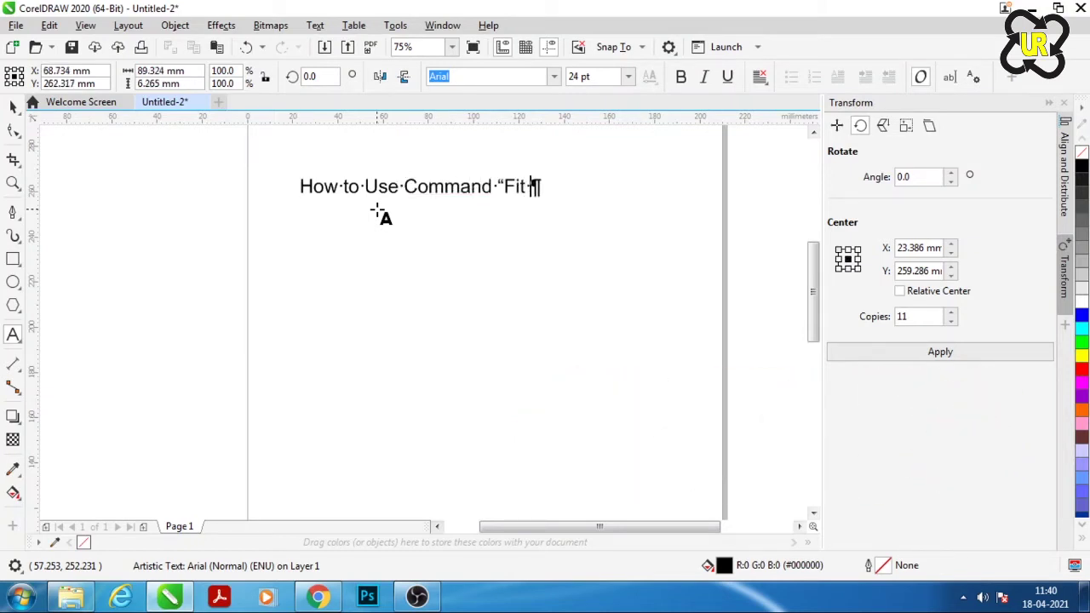
type(" Text Pa")
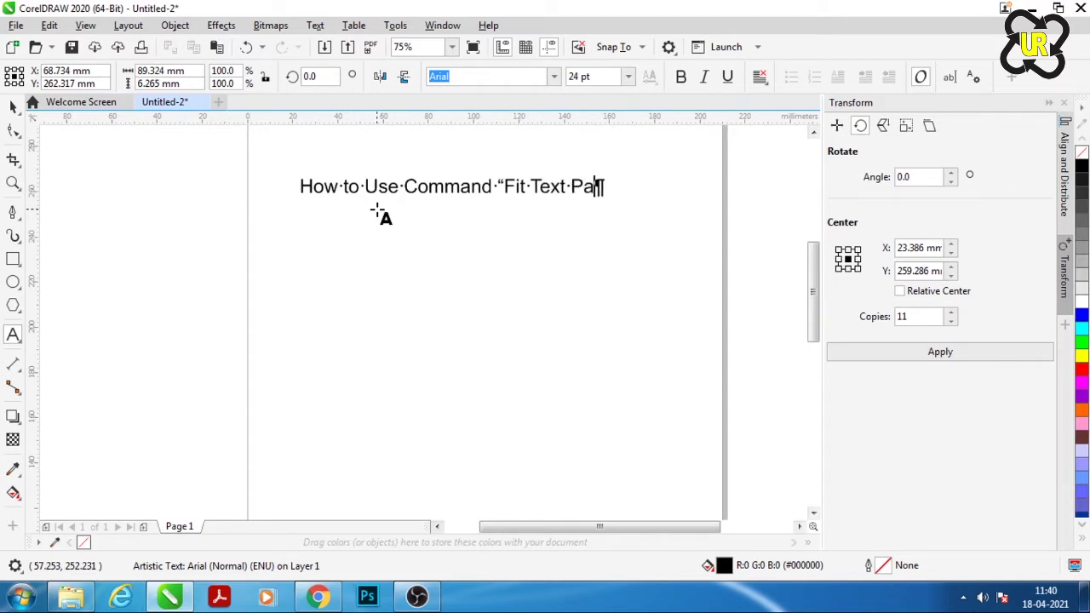
type("th")
type("\"")
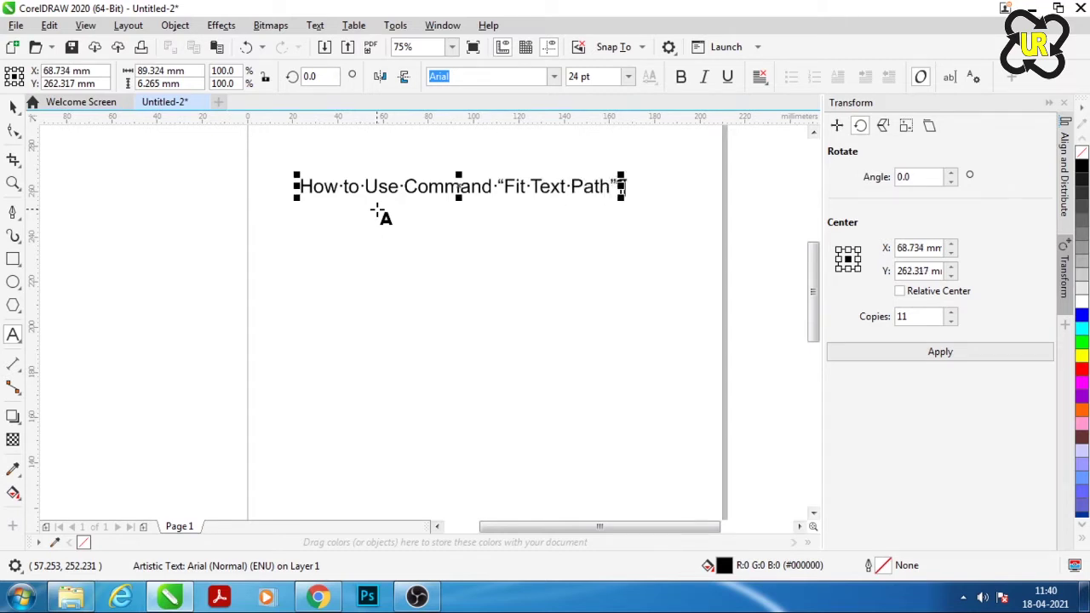
left_click(458, 351)
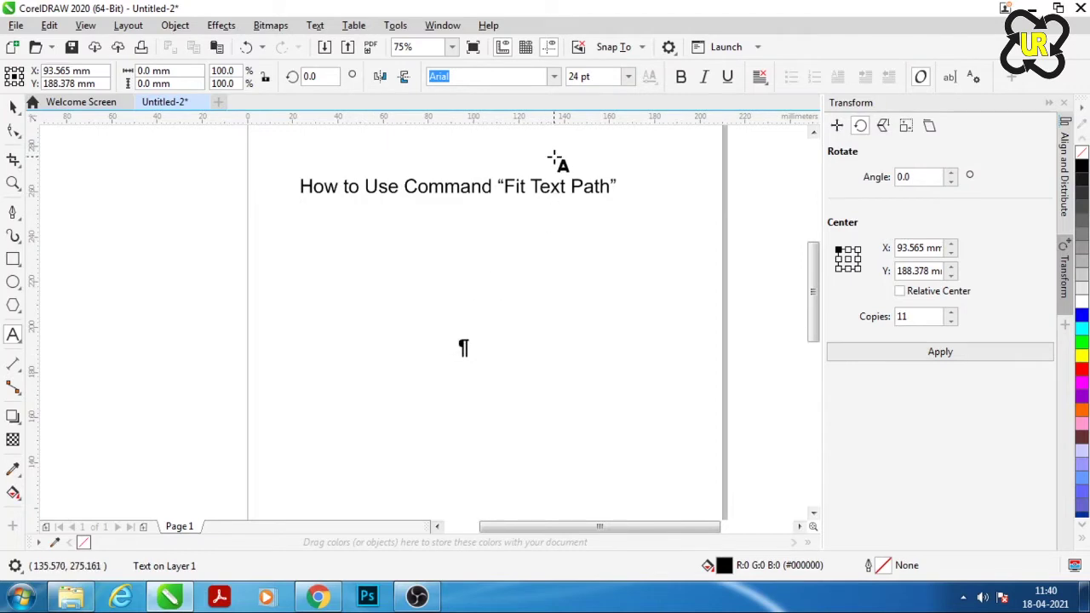
Delete the "How to Use Command “Fit Text Path”" text line from the page
scroll(558, 162, "up", 2)
scroll(576, 219, "down", 2)
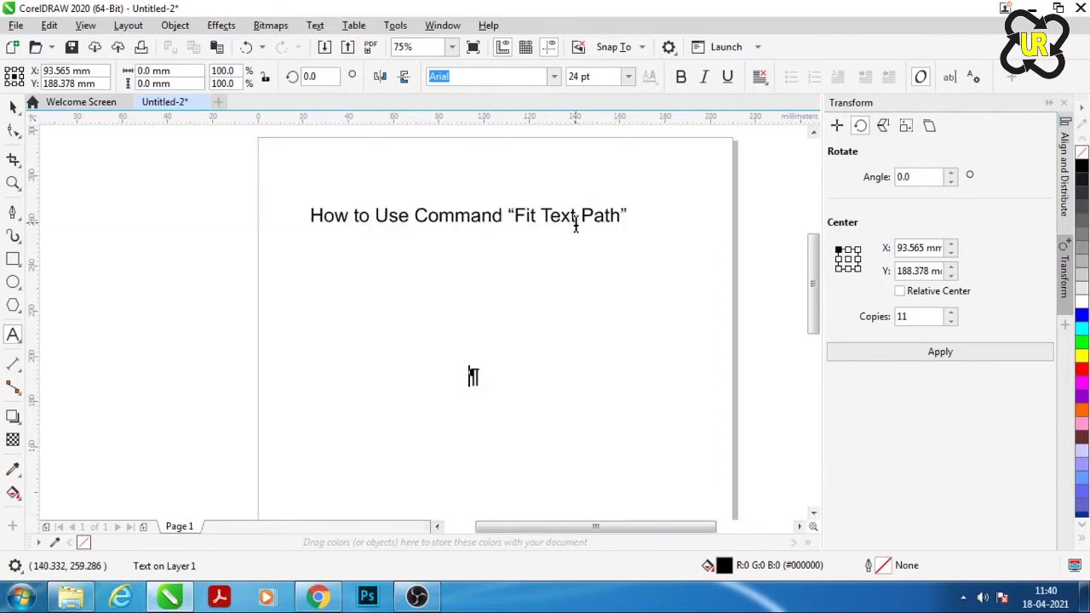
left_click(12, 108)
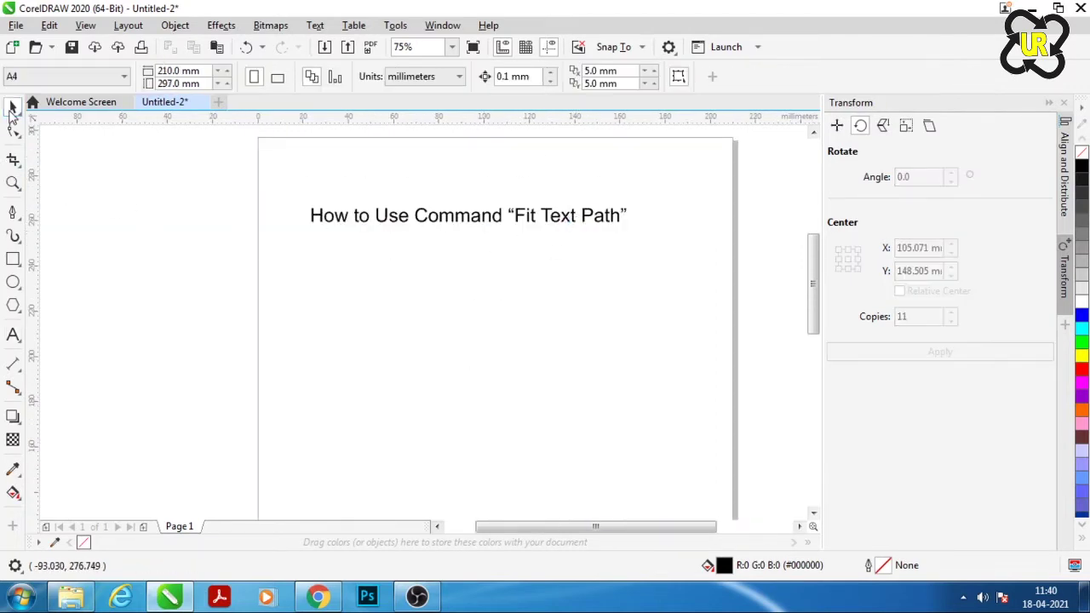
left_click_drag(271, 175, 697, 269)
left_click(553, 281)
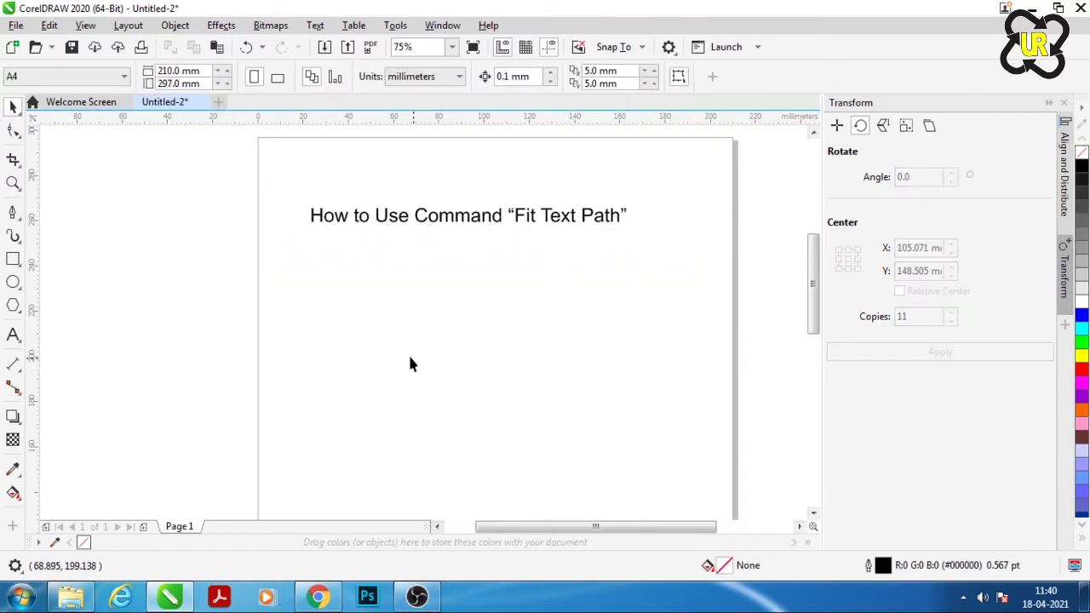
left_click(477, 219)
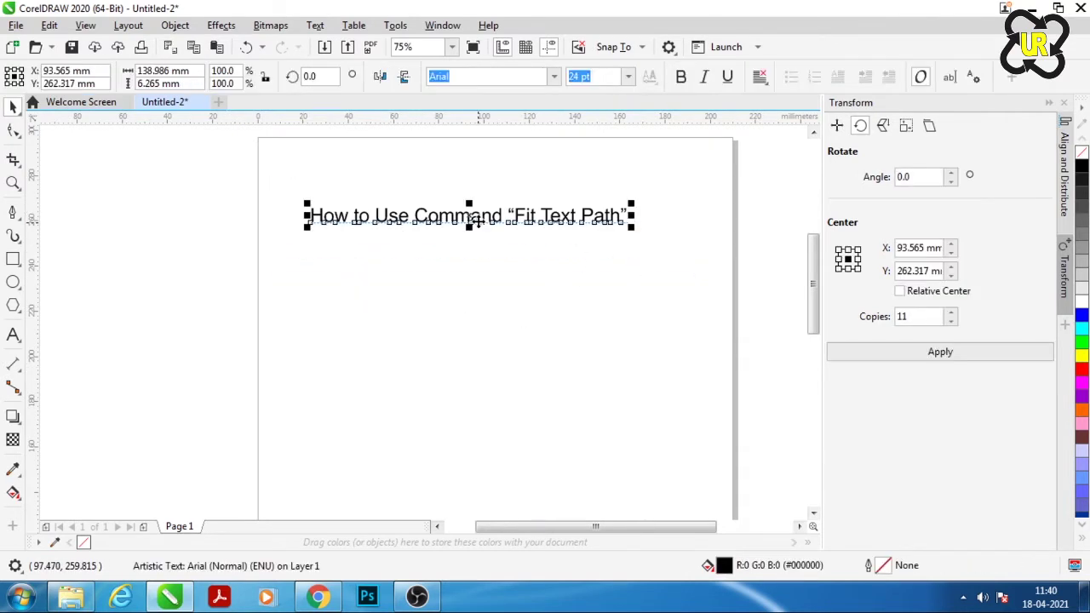
key("Delete")
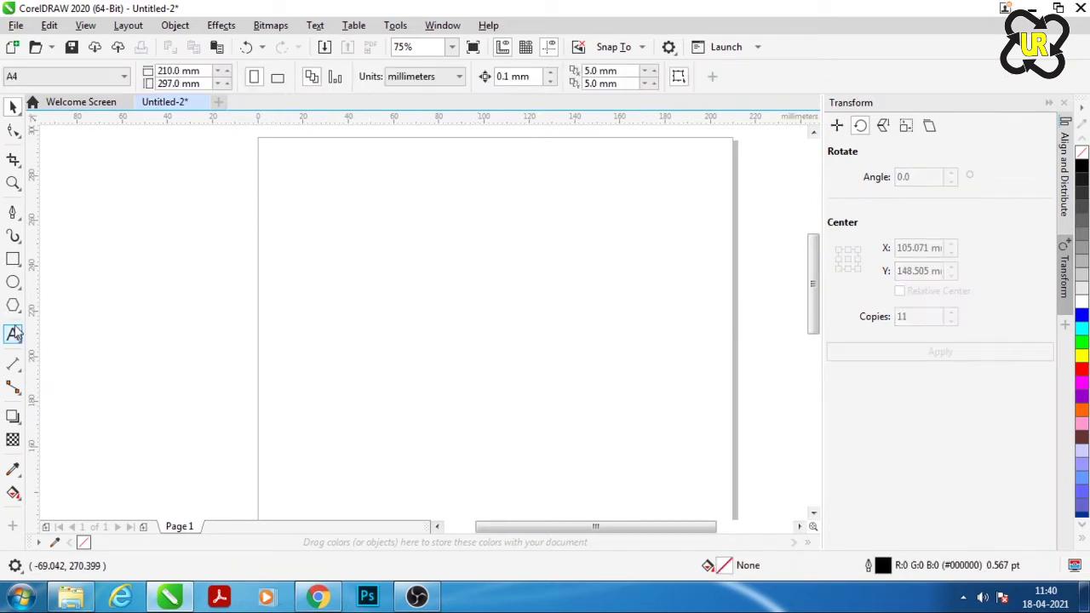
Write the artistic text line "First Write something on document page" near the top of the page
left_click(13, 336)
left_click(322, 179)
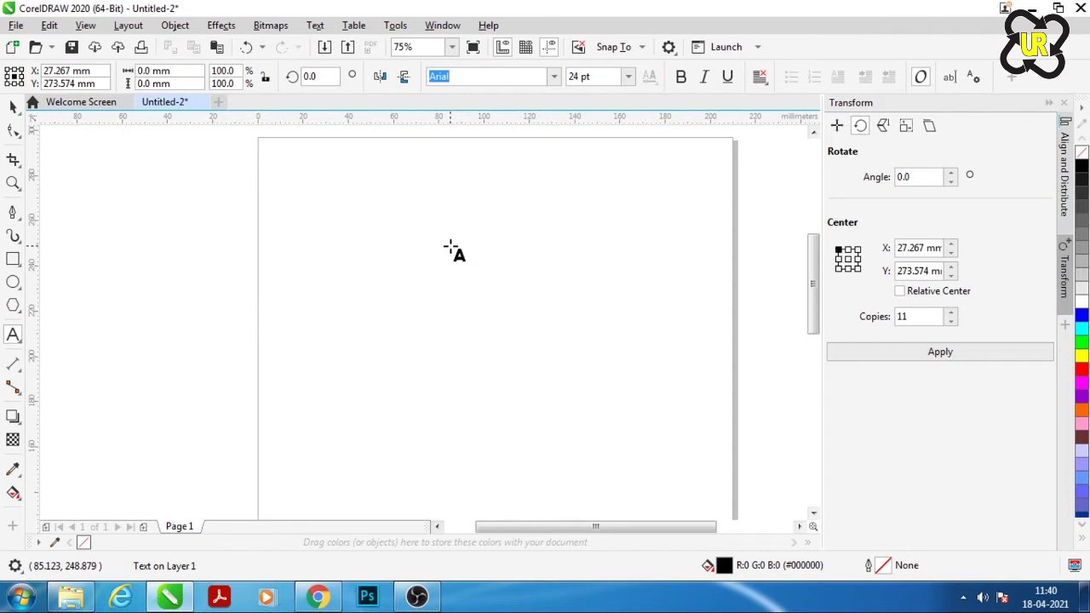
type("First Wri")
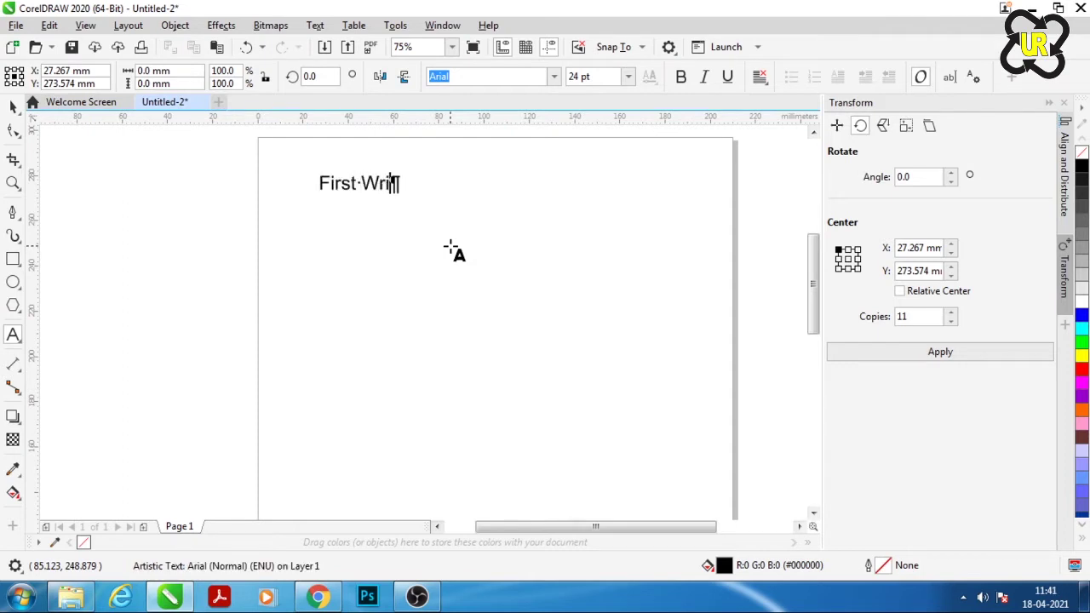
type("te some")
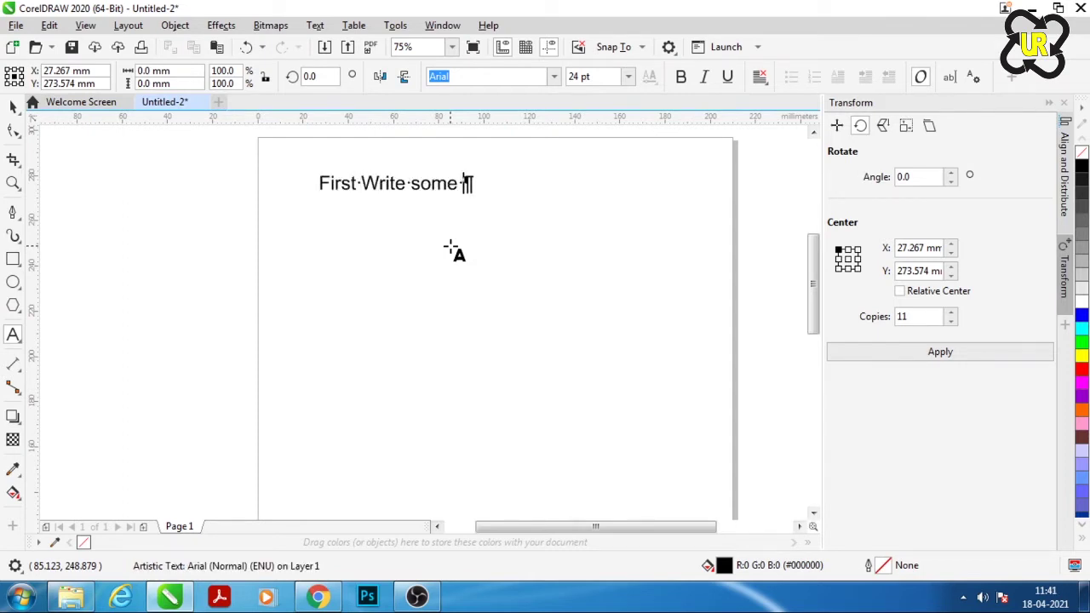
type("thing")
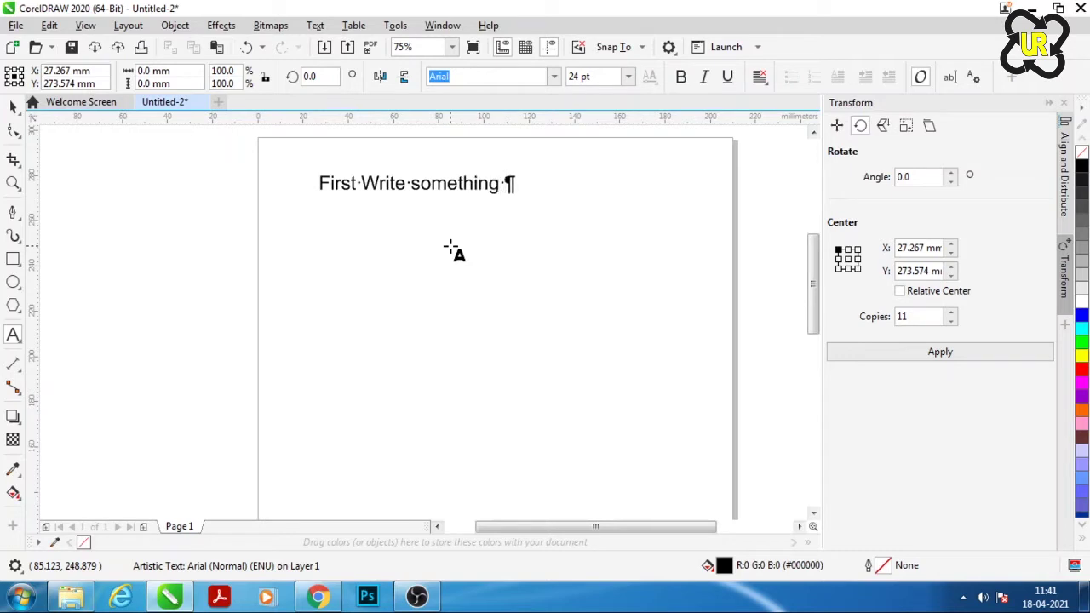
type(" on documen")
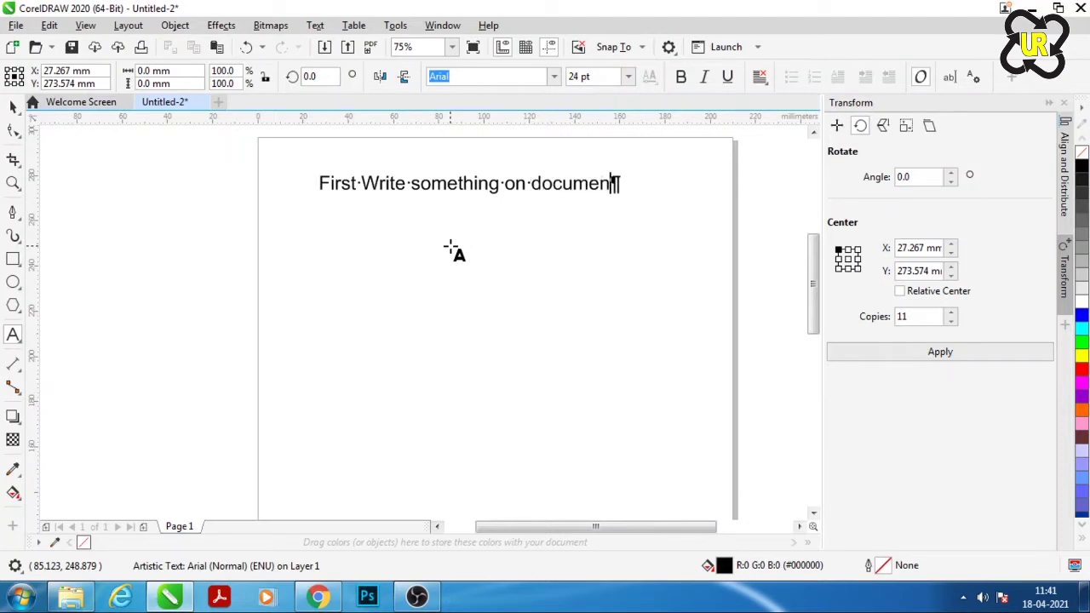
type("t page")
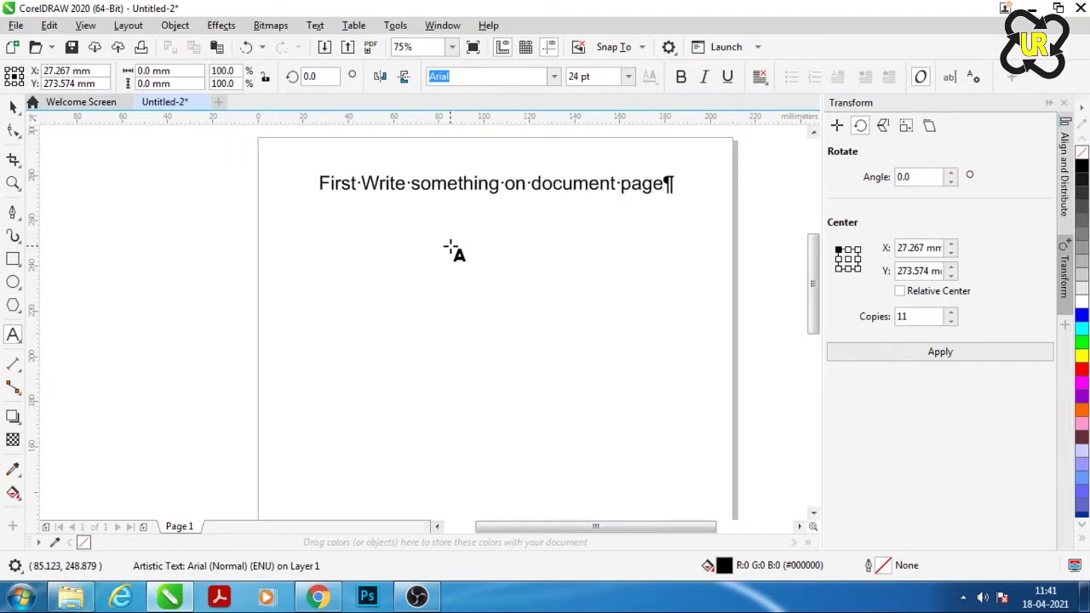
Finish text entry and delete the "First Write something on document page" line
left_click(458, 284)
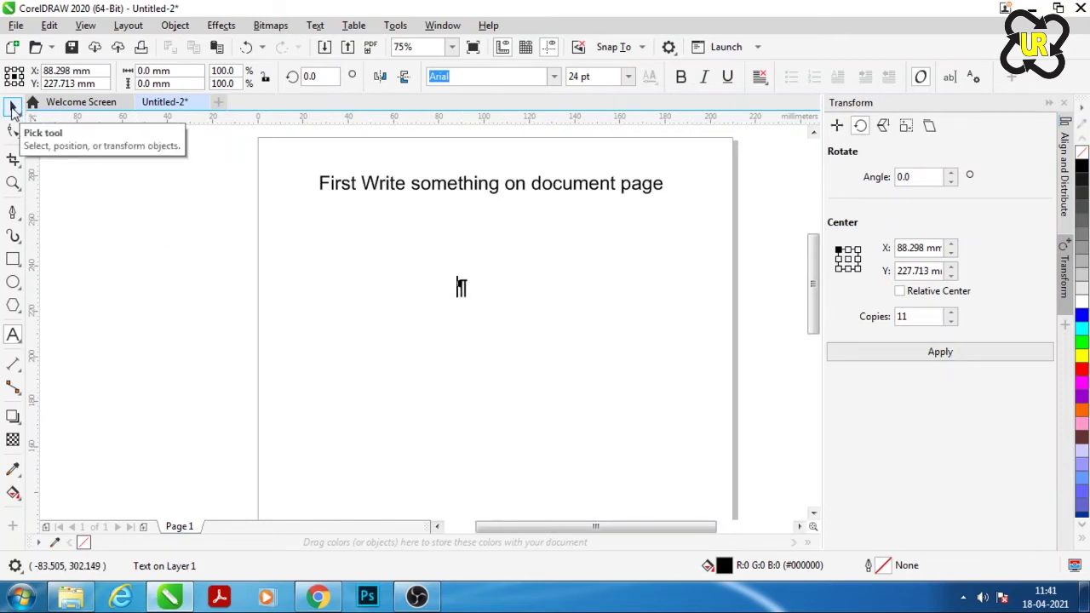
left_click(13, 109)
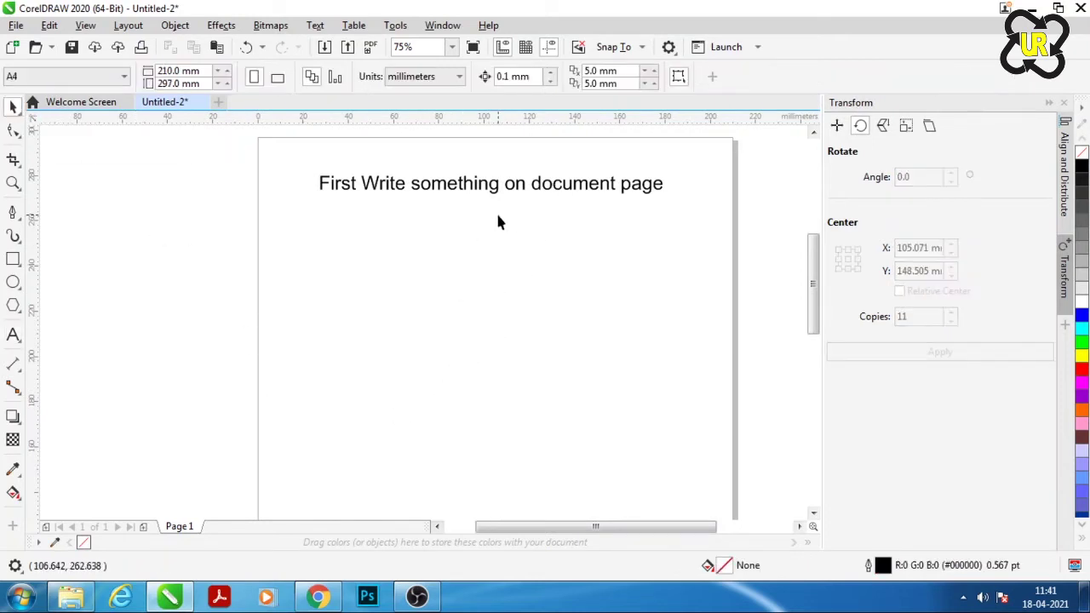
left_click(484, 189)
key("Delete")
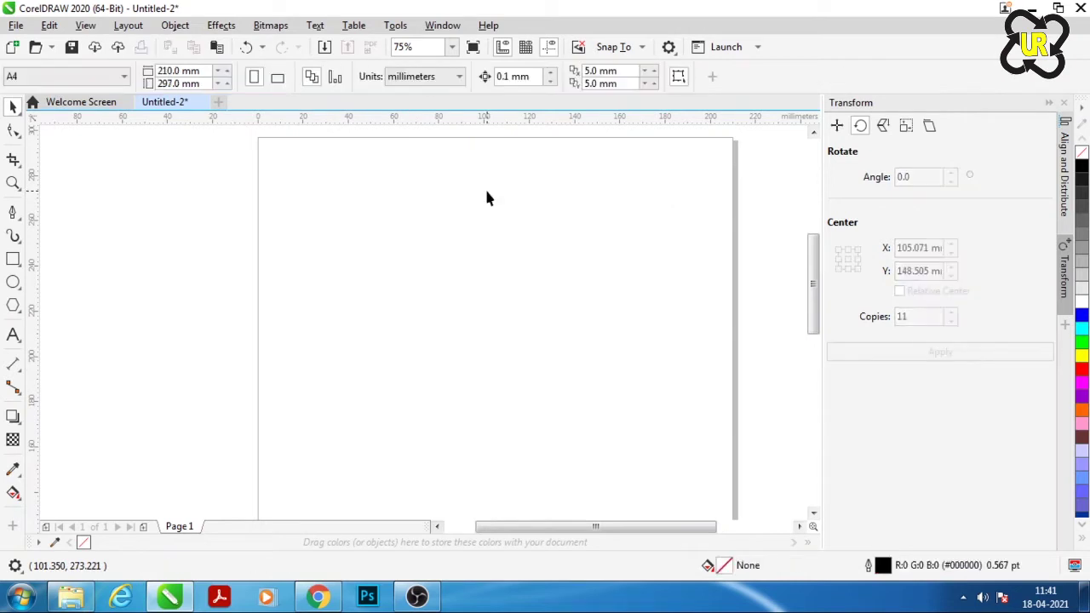
Add the artistic text "Fit Text to Path" near the top of the page and enlarge it to about 40.6 pt
left_click(14, 335)
left_click(358, 197)
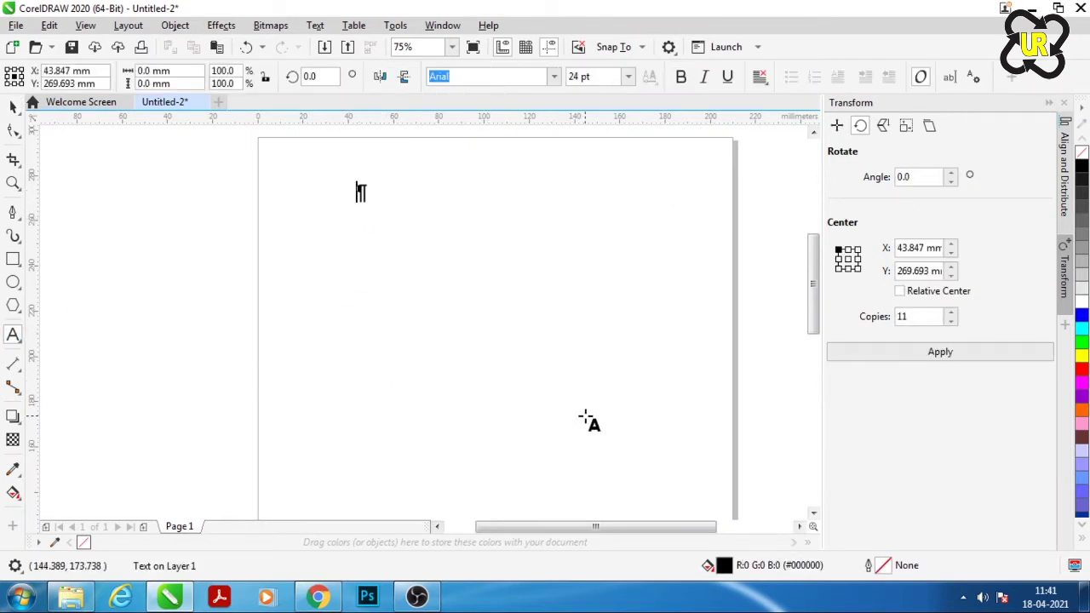
type("Fit Text to Path")
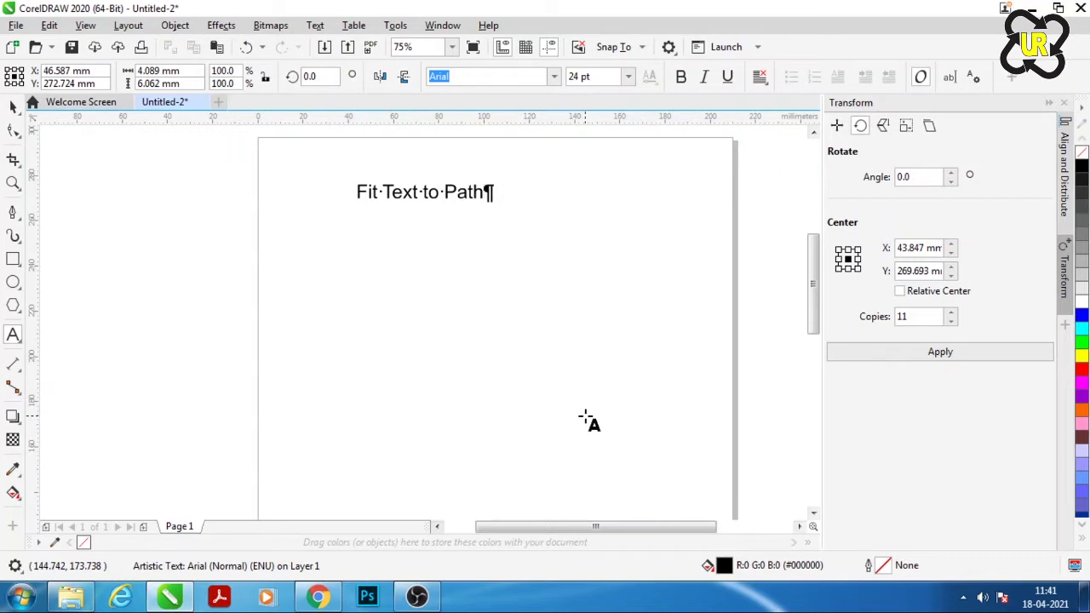
key("Escape")
left_click(15, 108)
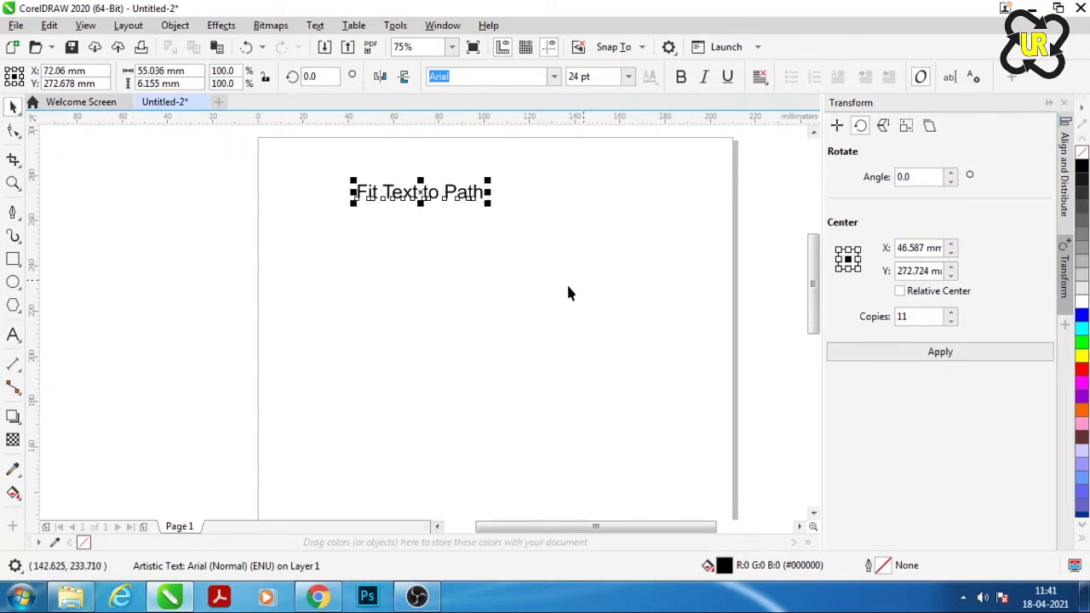
left_click_drag(488, 202, 574, 259)
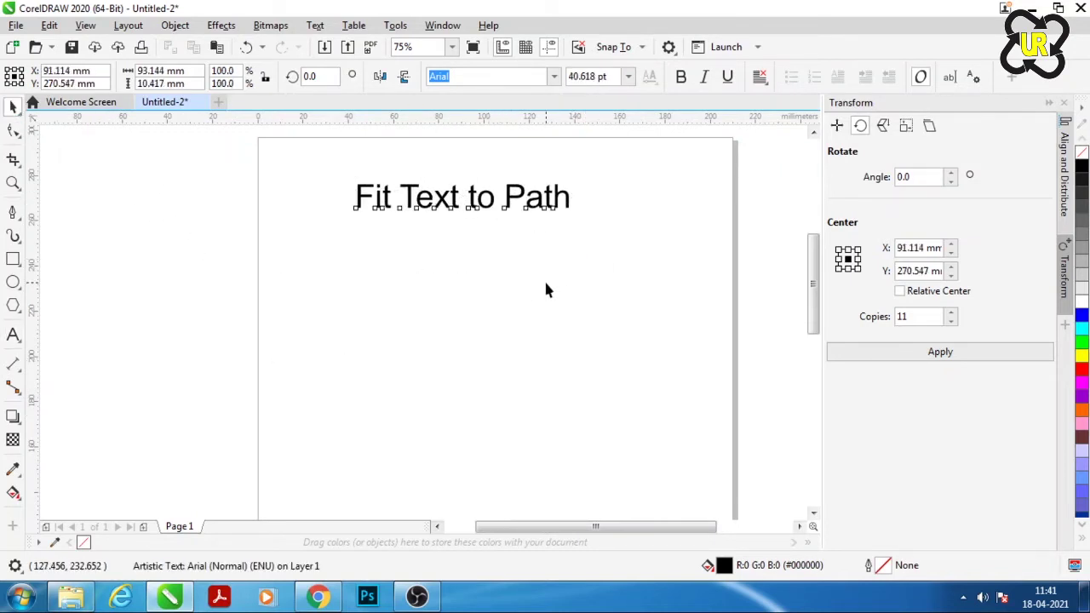
left_click(545, 287)
Change the text's font to Arial Black and scale it down proportionally to about 35.2 pt
left_click(486, 210)
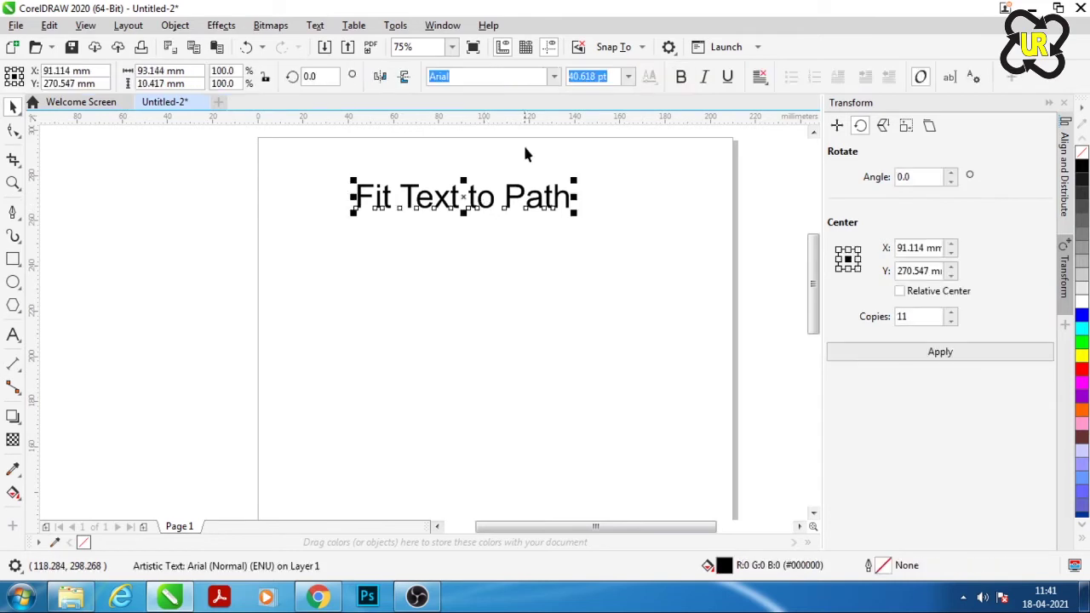
left_click(554, 77)
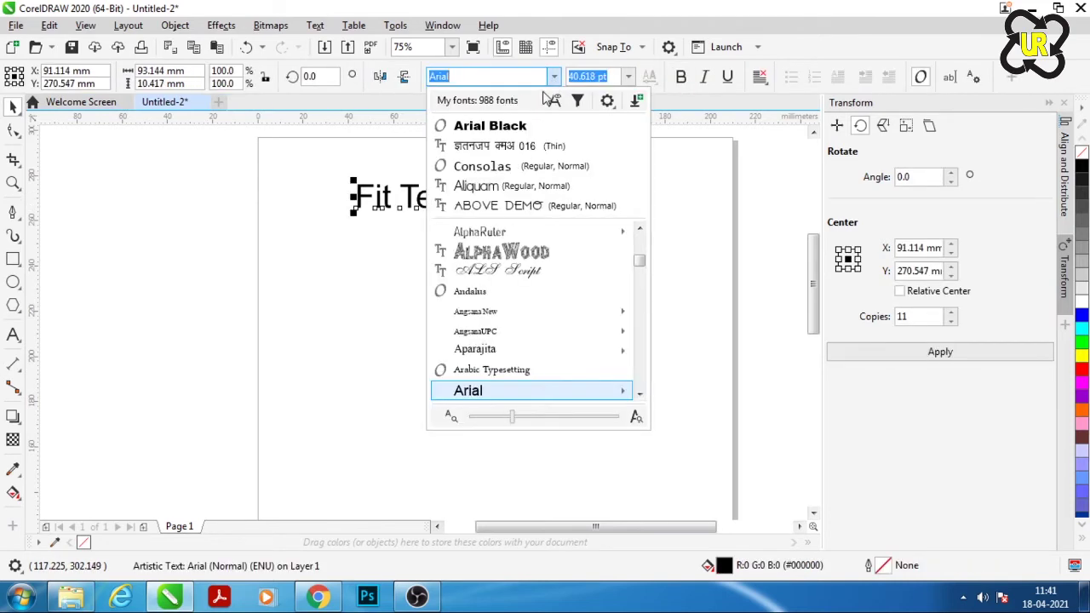
left_click(516, 128)
left_click(511, 329)
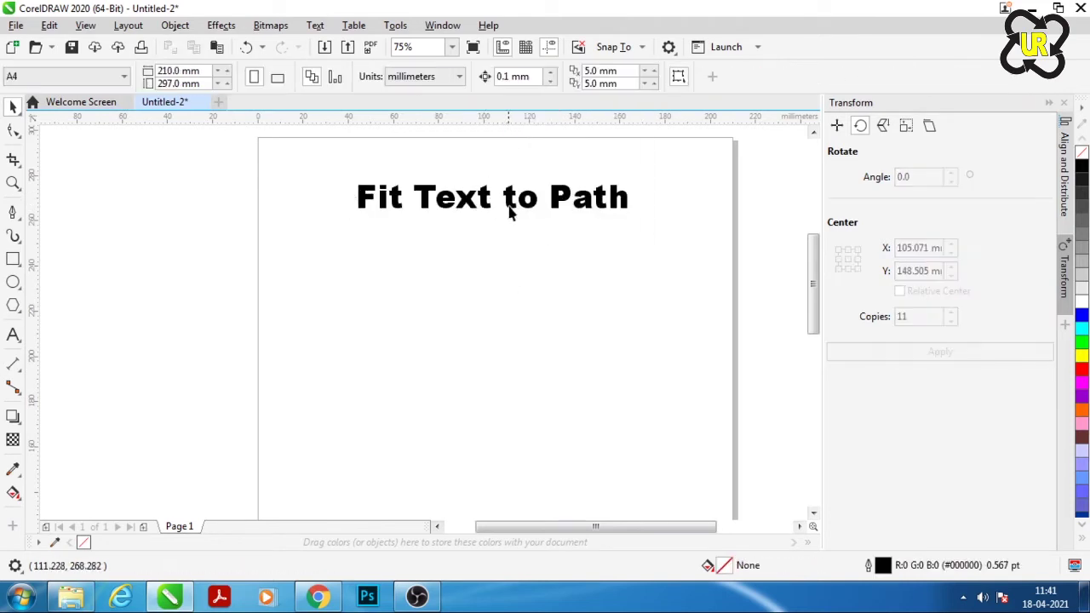
left_click(509, 207)
left_click_drag(631, 218, 591, 227)
left_click(505, 349)
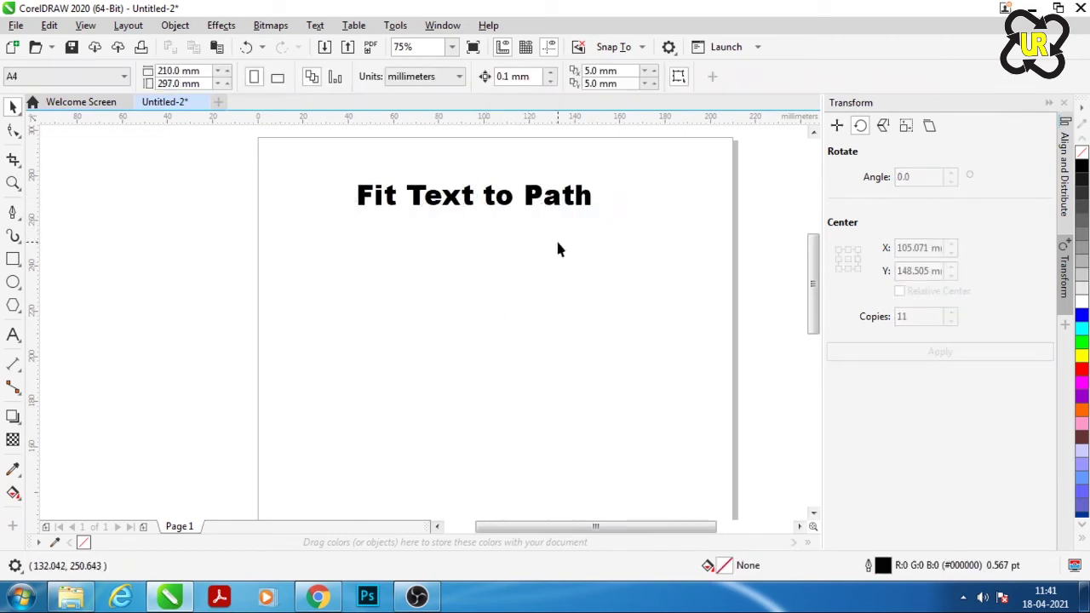
Draw an ellipse about 99 by 56 mm below the text and move it up about 11 mm closer to it
left_click(13, 282)
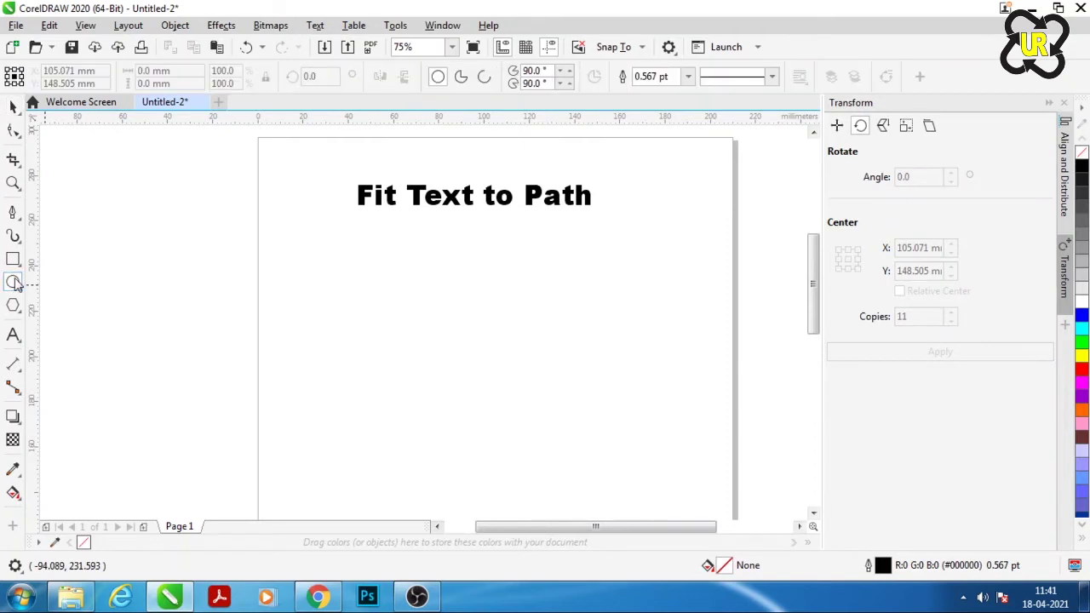
left_click_drag(372, 283, 593, 405)
left_click(16, 108)
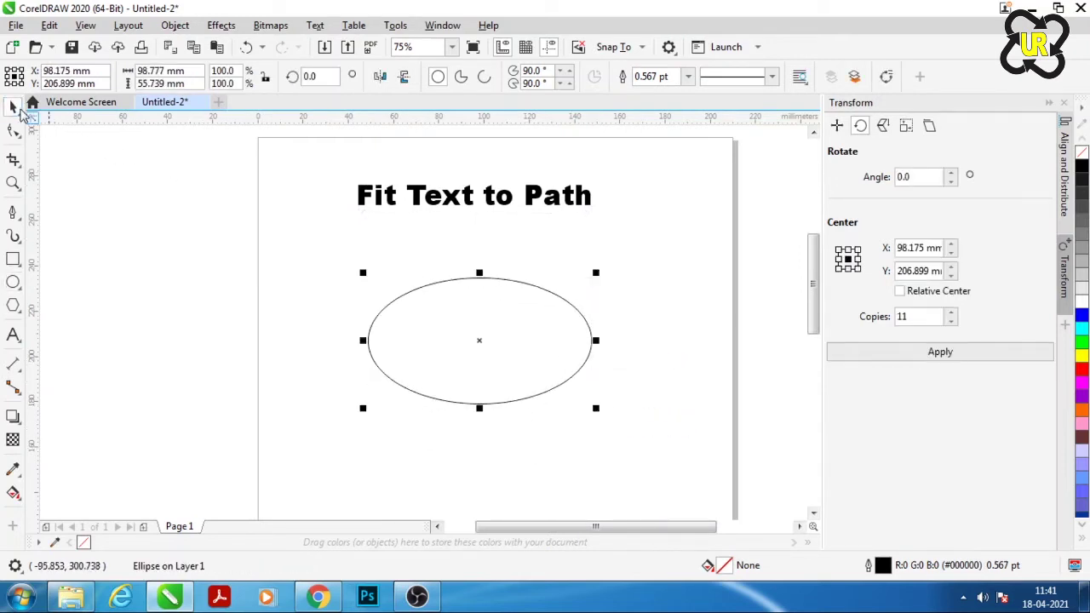
left_click(287, 314)
left_click_drag(516, 330, 517, 305)
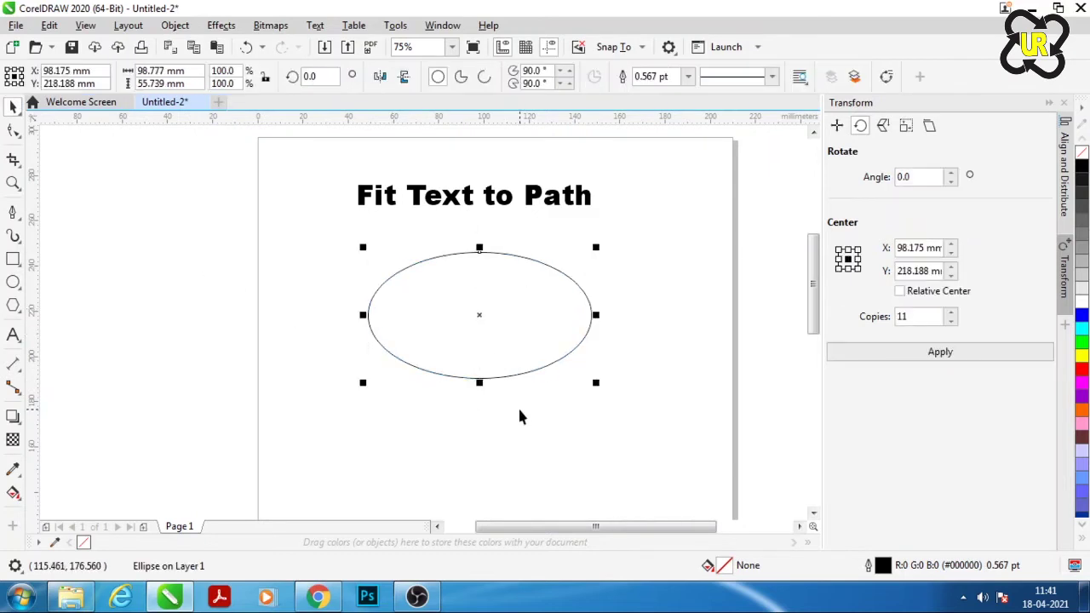
left_click(522, 426)
Fit the artistic text "Fit Text to Path" along the outside of the ellipse's upper arc, 4 mm from the curve
left_click(548, 208)
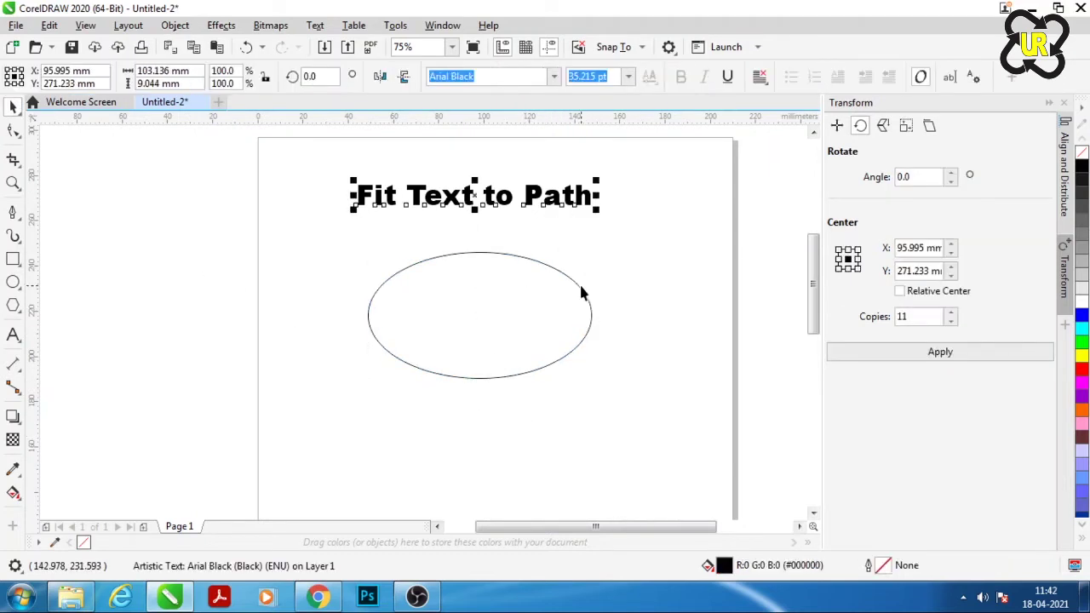
left_click(519, 365)
left_click(530, 207)
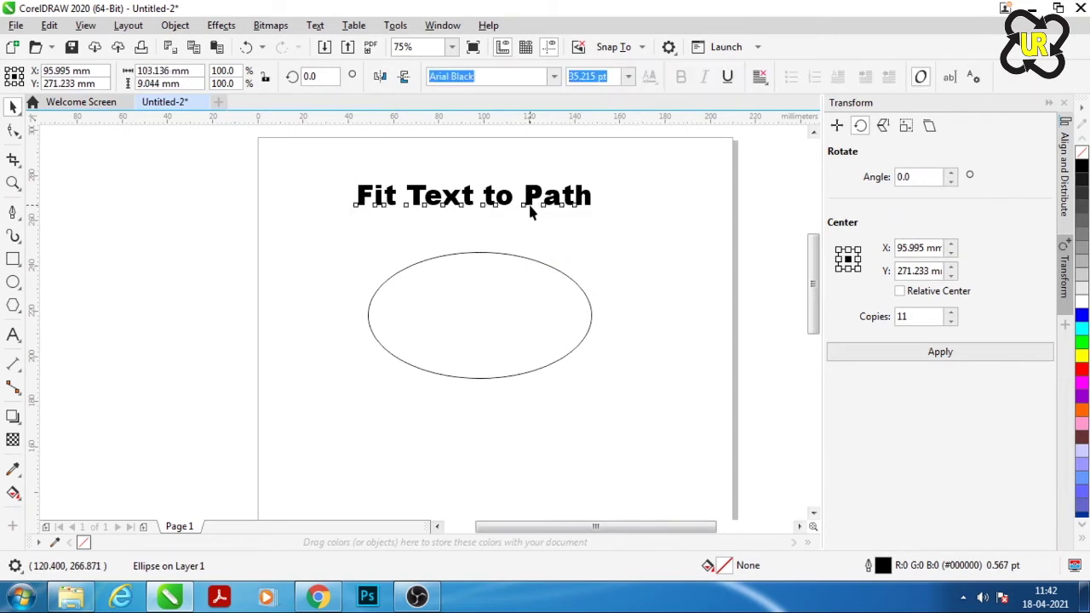
left_click_drag(275, 162, 675, 232)
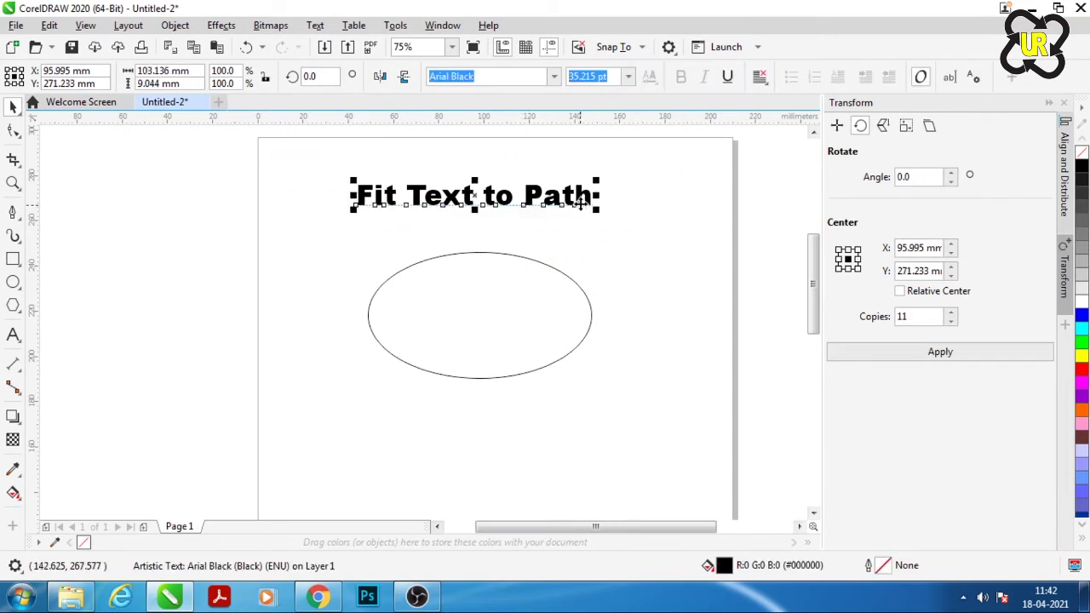
left_click(316, 26)
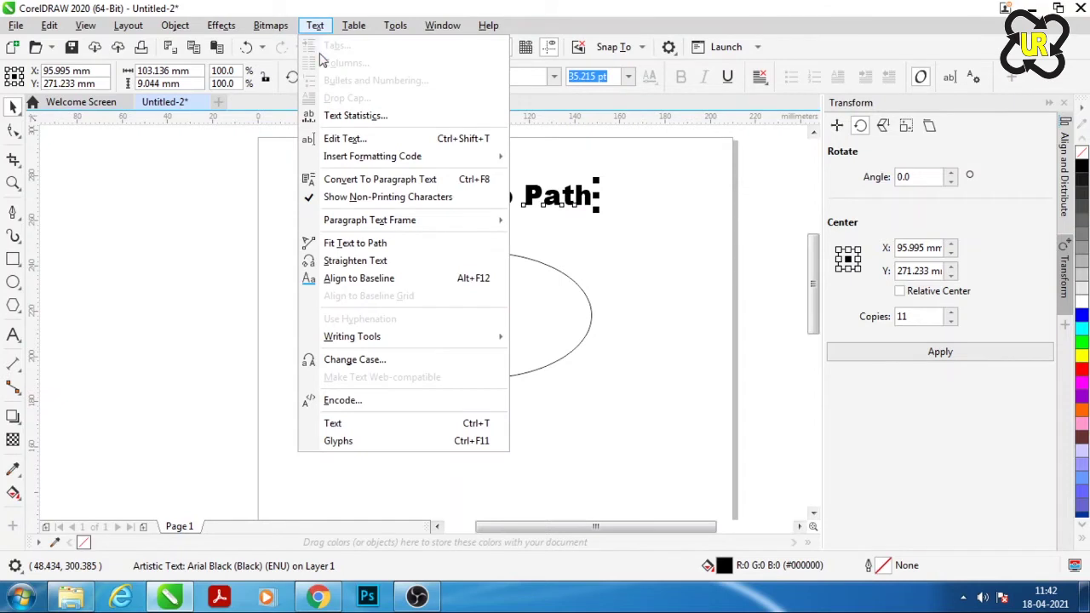
left_click(430, 244)
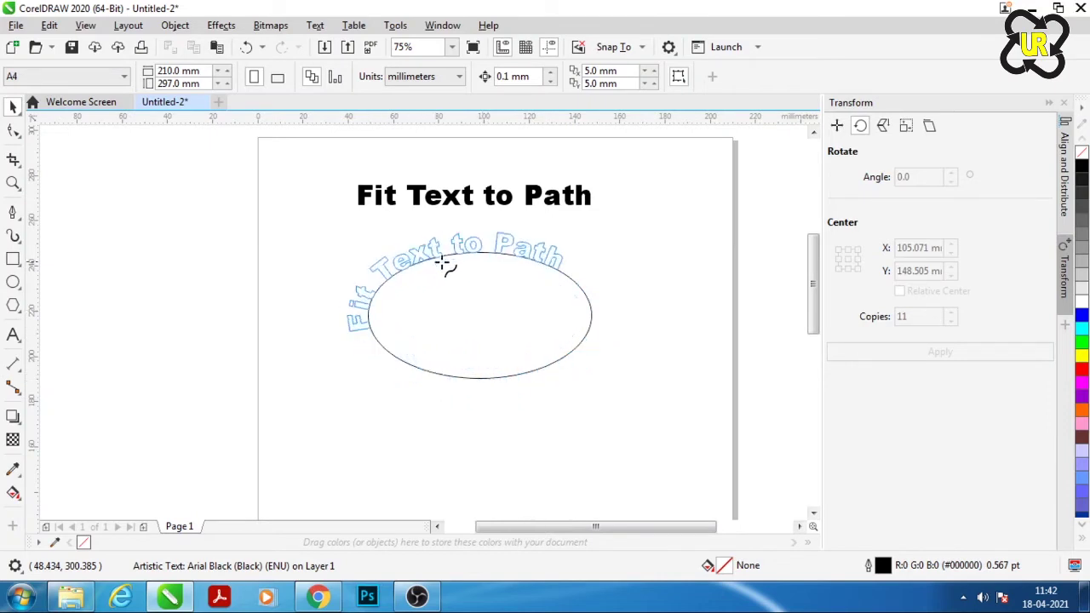
left_click(483, 244)
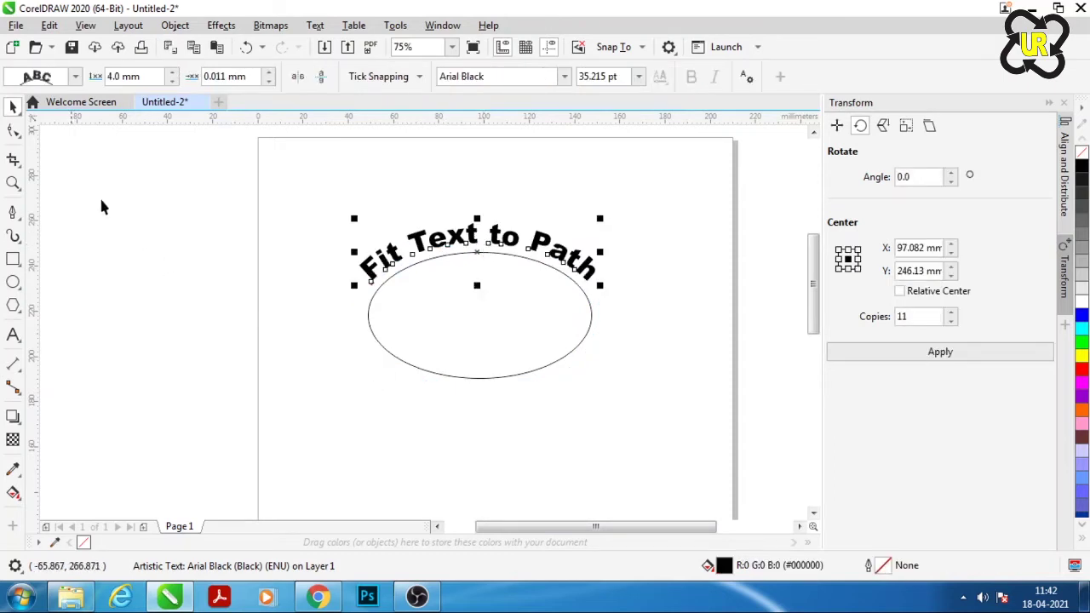
Move the control ellipse with its fitted text up about 12 mm
left_click(210, 233)
left_click(494, 327)
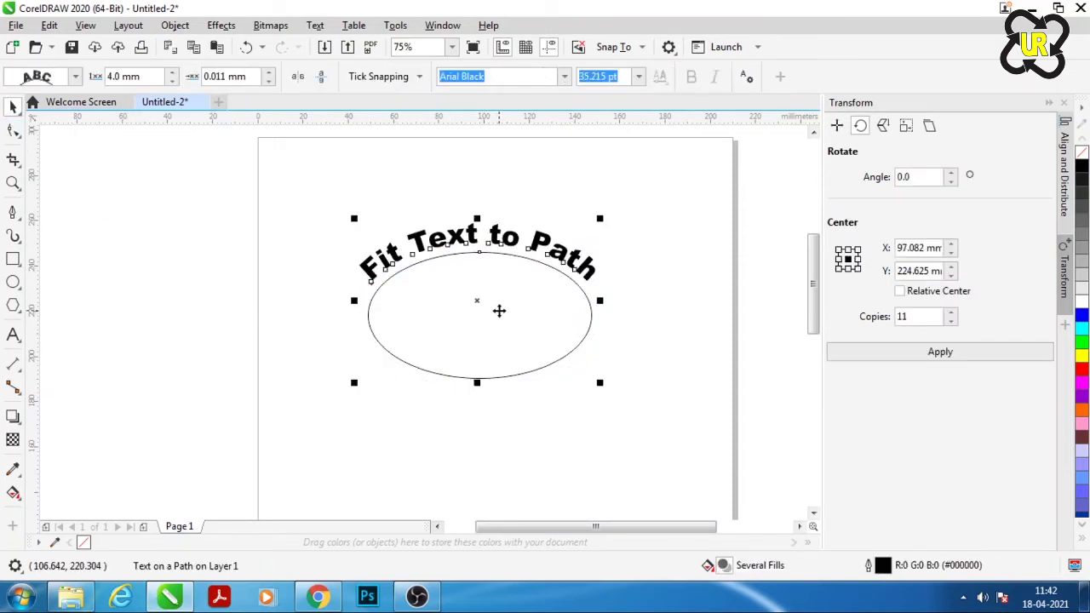
left_click(501, 365)
left_click_drag(482, 366, 511, 300)
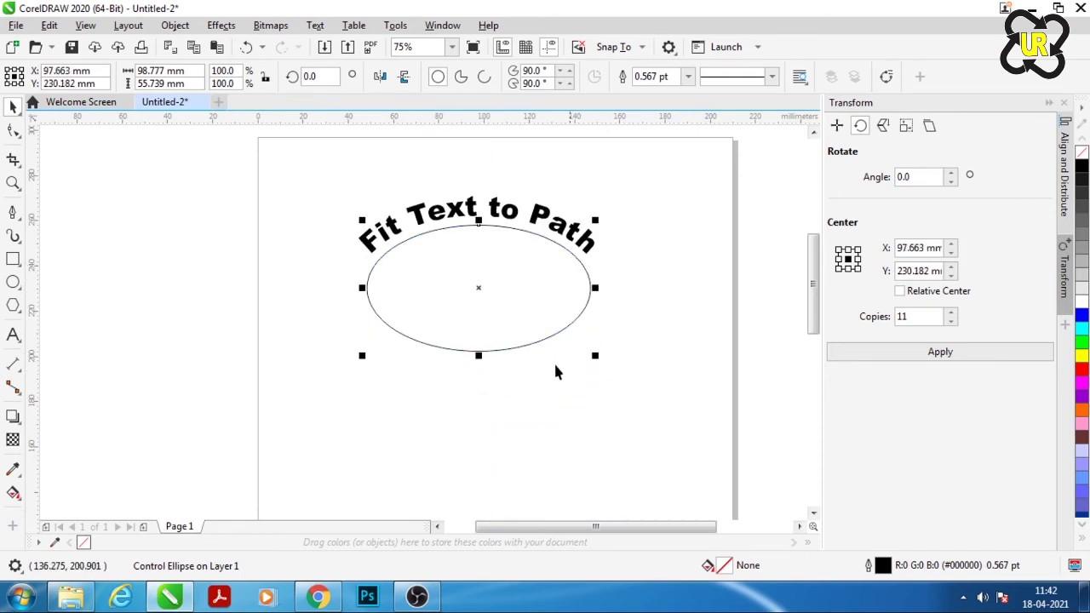
Try to move the fitted text away from the ellipse, about 38 mm off the path, and undo the move
left_click(660, 231)
left_click(596, 243)
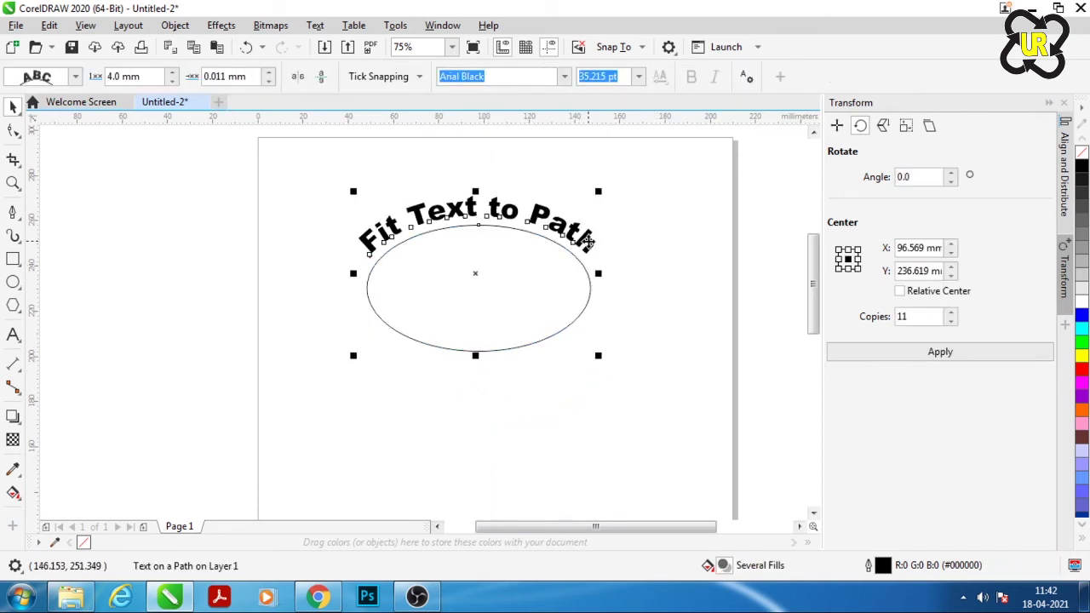
left_click_drag(554, 224, 642, 223)
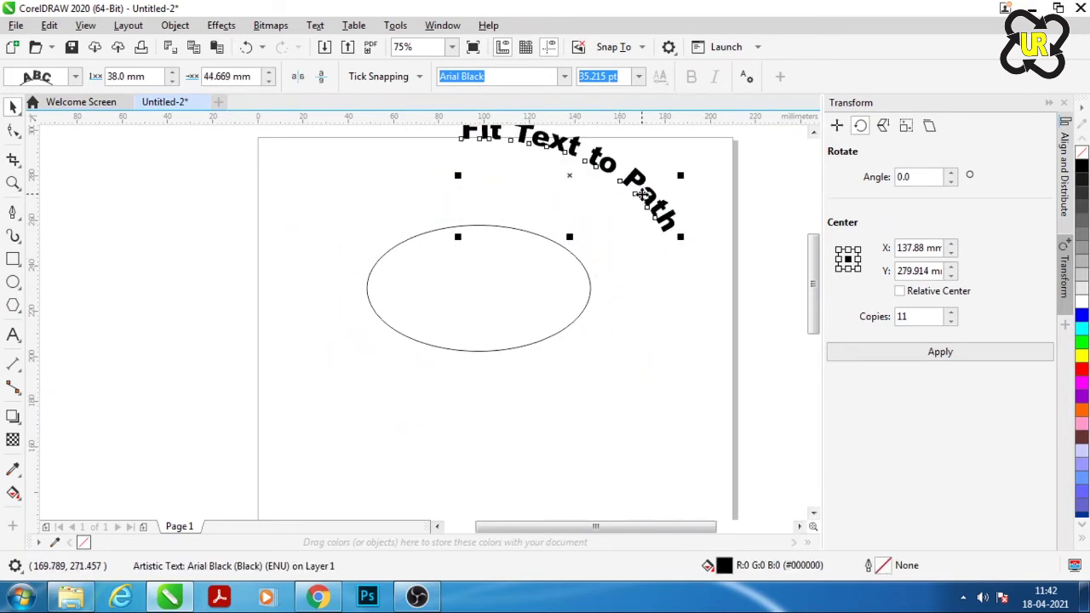
key("ctrl+z")
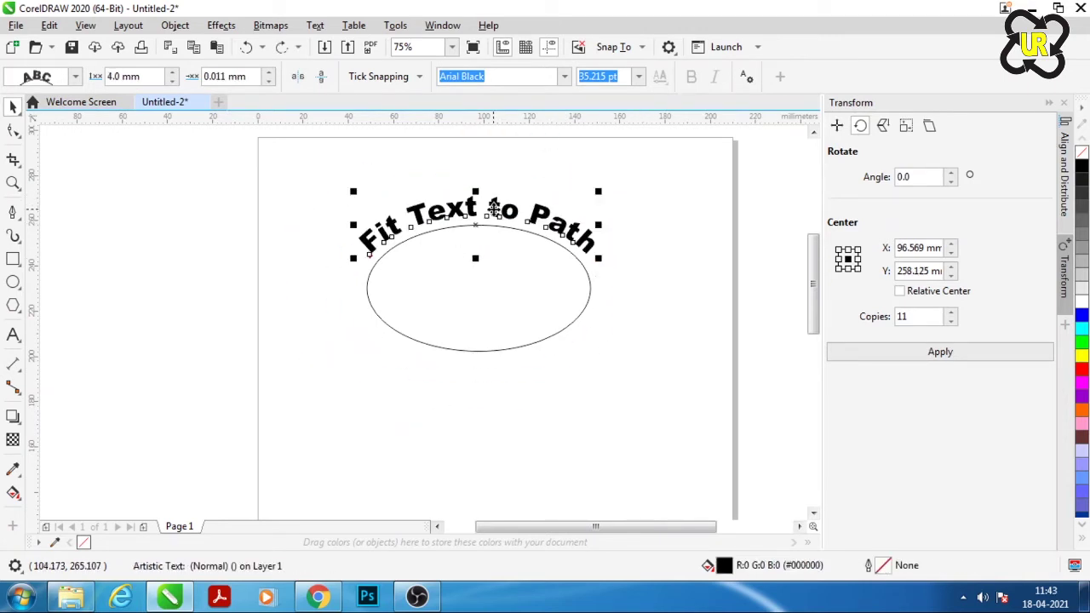
Move the fitted text outward to 8 mm from the ellipse and set its offset along the path to 299.32 mm
mouse_move(495, 209)
left_mouse_down()
mouse_move(493, 168)
mouse_move(491, 268)
mouse_move(487, 198)
mouse_move(389, 211)
mouse_move(486, 203)
left_mouse_up()
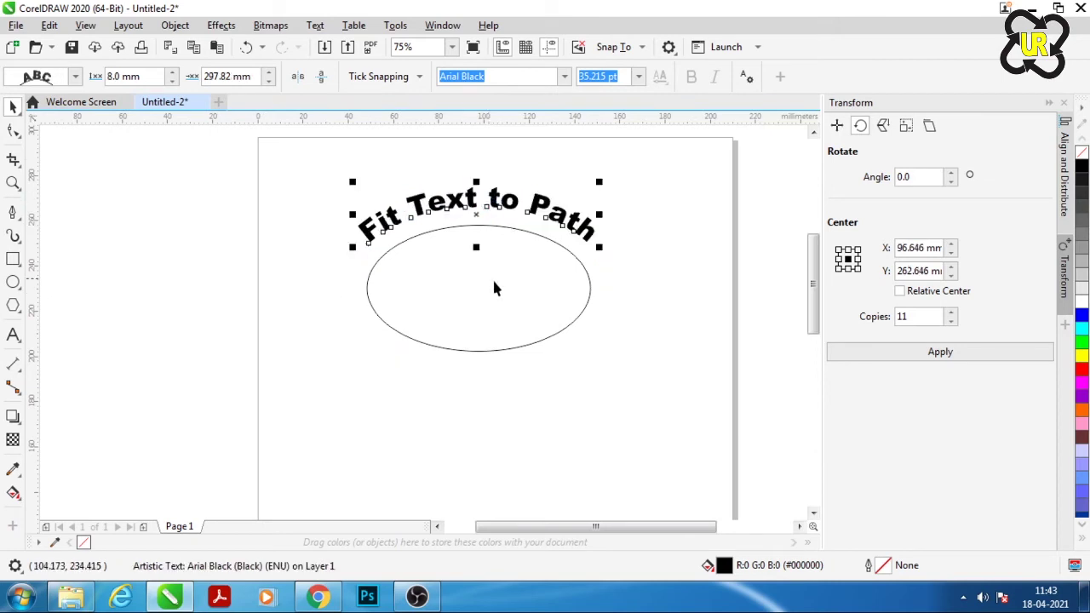
left_click(268, 80)
left_click(269, 80)
left_click(269, 82)
left_click(269, 82)
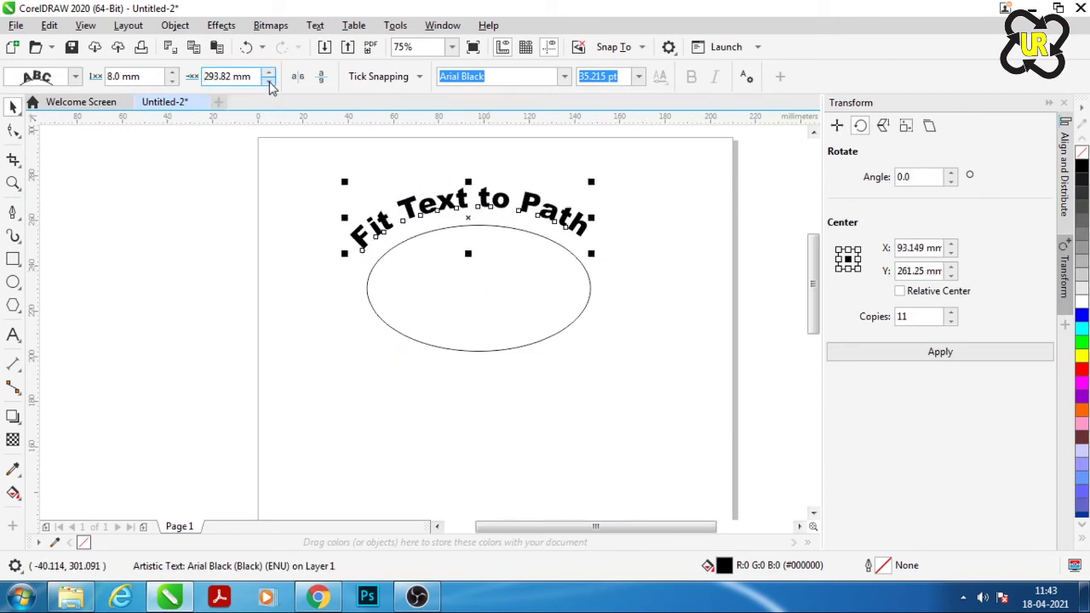
left_click(269, 81)
left_click(269, 82)
left_click(269, 77)
left_click(270, 78)
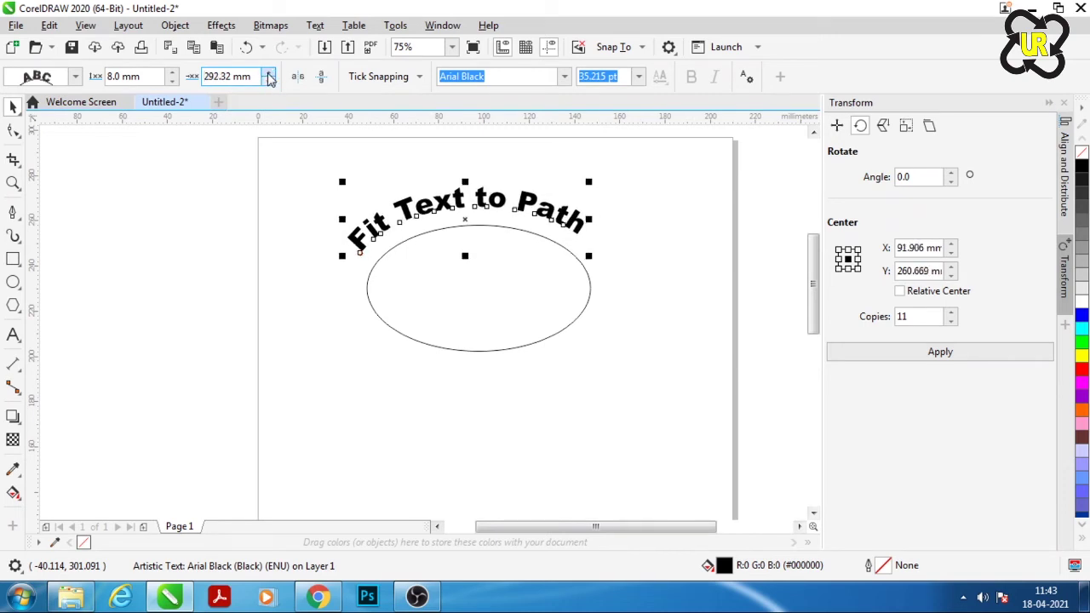
left_click(269, 78)
left_click(269, 78)
left_click(269, 77)
left_click(269, 78)
left_click(269, 78)
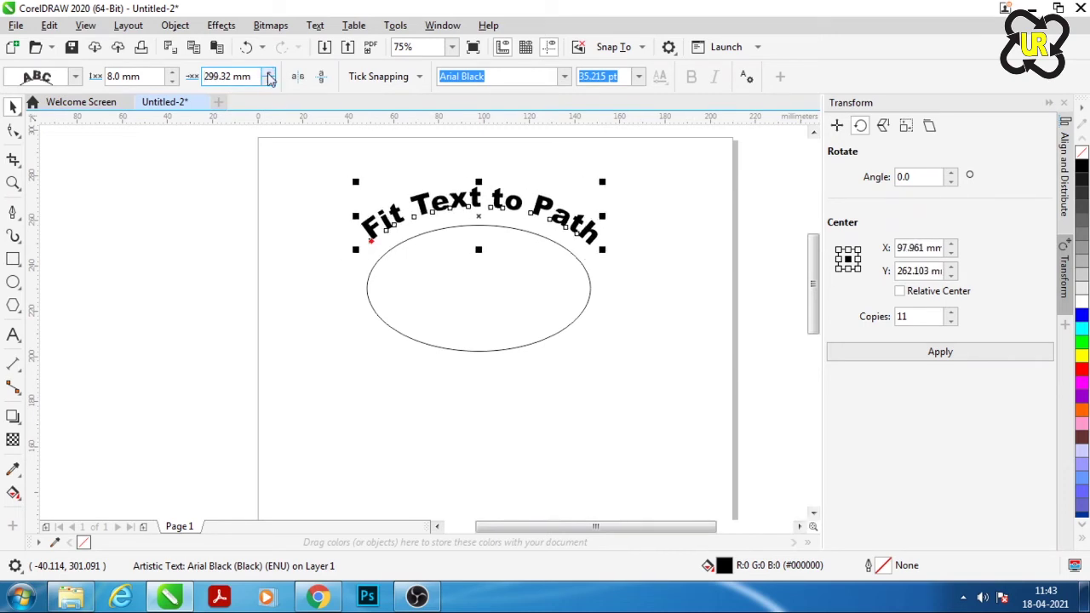
Reduce the text's distance from the ellipse to 4.5 mm
left_click(172, 82)
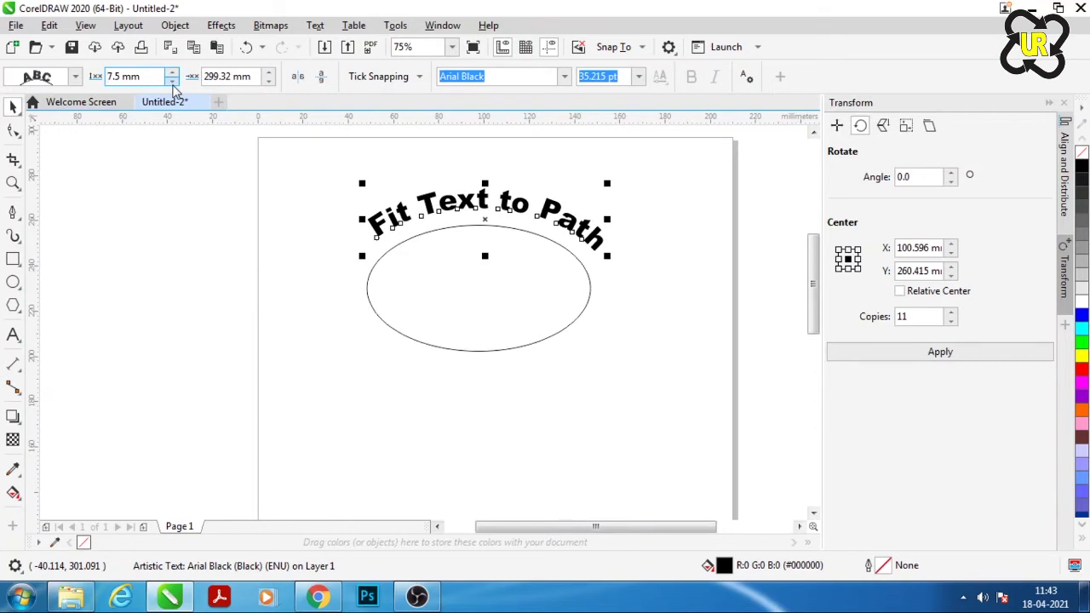
left_click(173, 81)
left_click(172, 82)
left_click(172, 82)
left_click(172, 81)
left_click(172, 82)
left_click(172, 82)
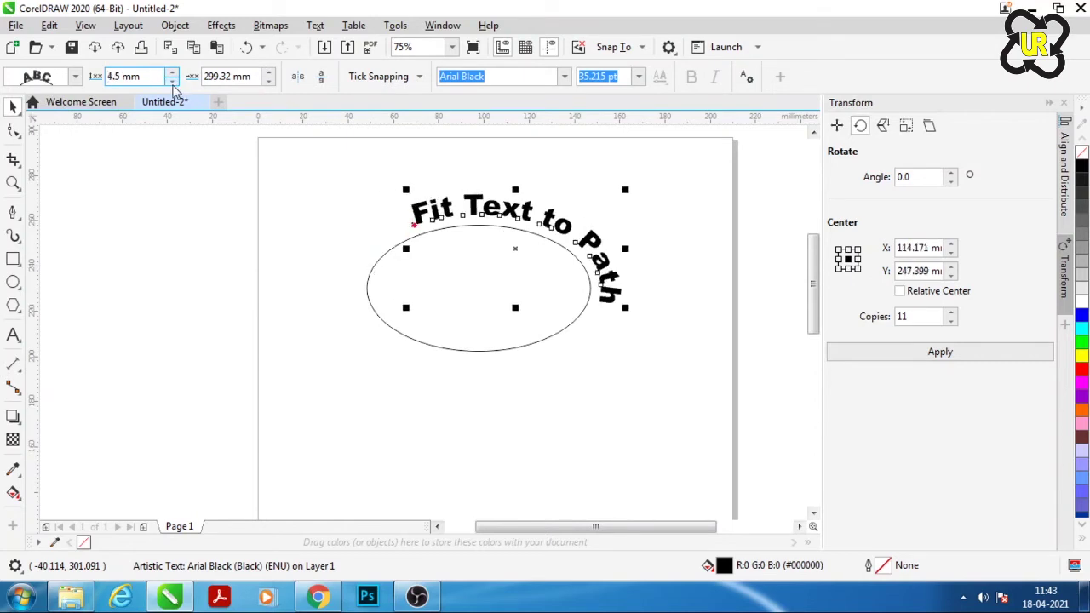
Increase the text's distance from the ellipse to 11 mm
left_click(171, 73)
left_click(171, 74)
left_click(171, 74)
left_click(172, 74)
left_click(171, 73)
left_click(171, 73)
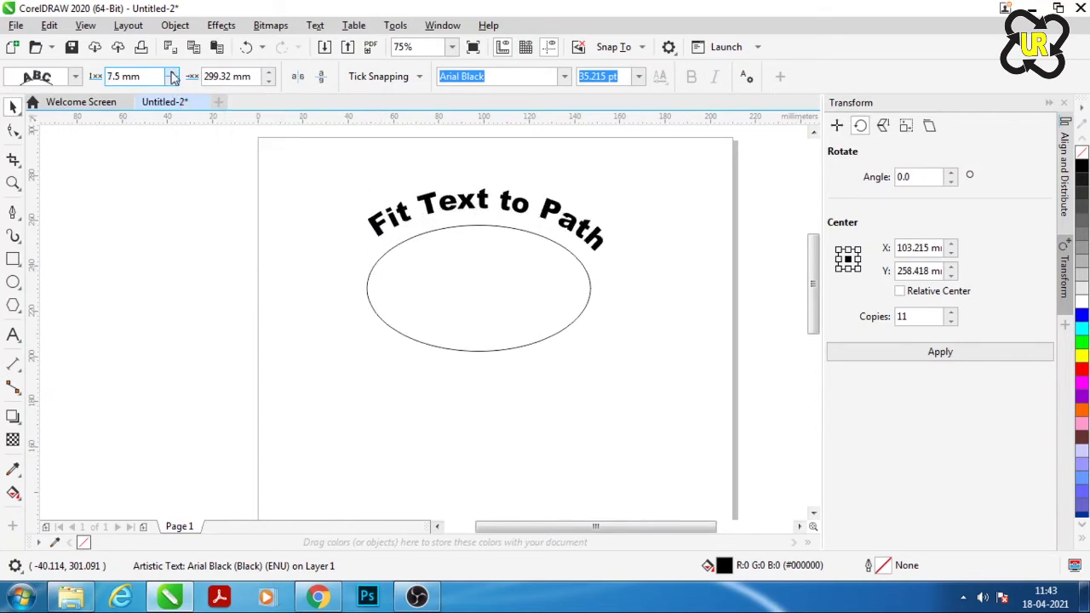
left_click(171, 73)
left_click(171, 73)
left_click(171, 73)
left_click(171, 73)
left_click(171, 73)
left_click(171, 73)
left_click(171, 73)
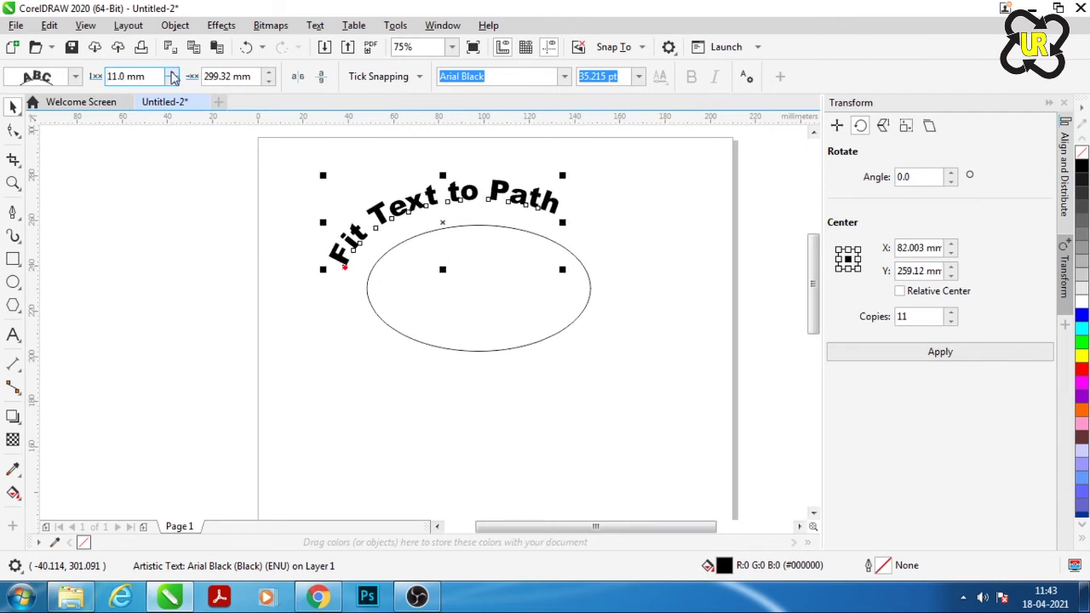
Return the text's distance from the ellipse to 8 mm
left_click(172, 82)
left_click(172, 82)
left_click(172, 82)
left_click(172, 81)
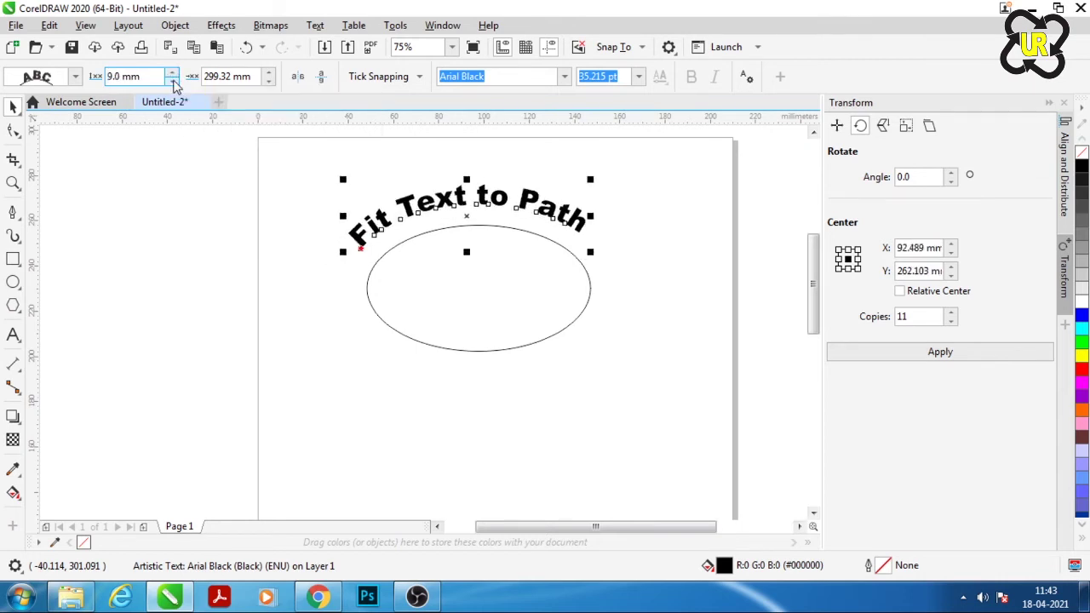
left_click(172, 81)
left_click(172, 82)
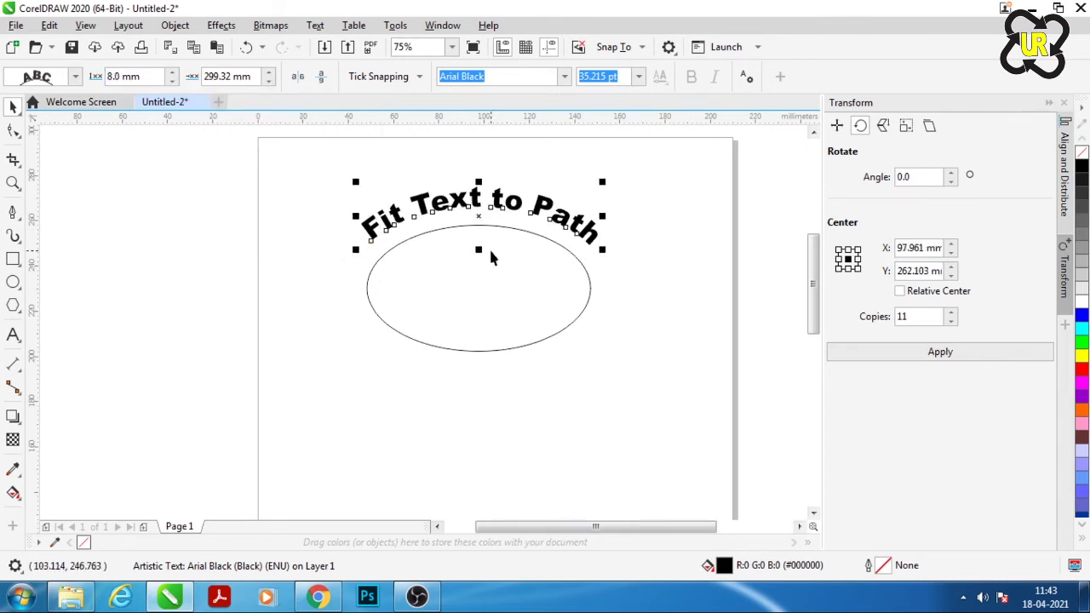
Try mirroring the fitted text horizontally and vertically, restoring its normal reading direction each time
left_click(298, 77)
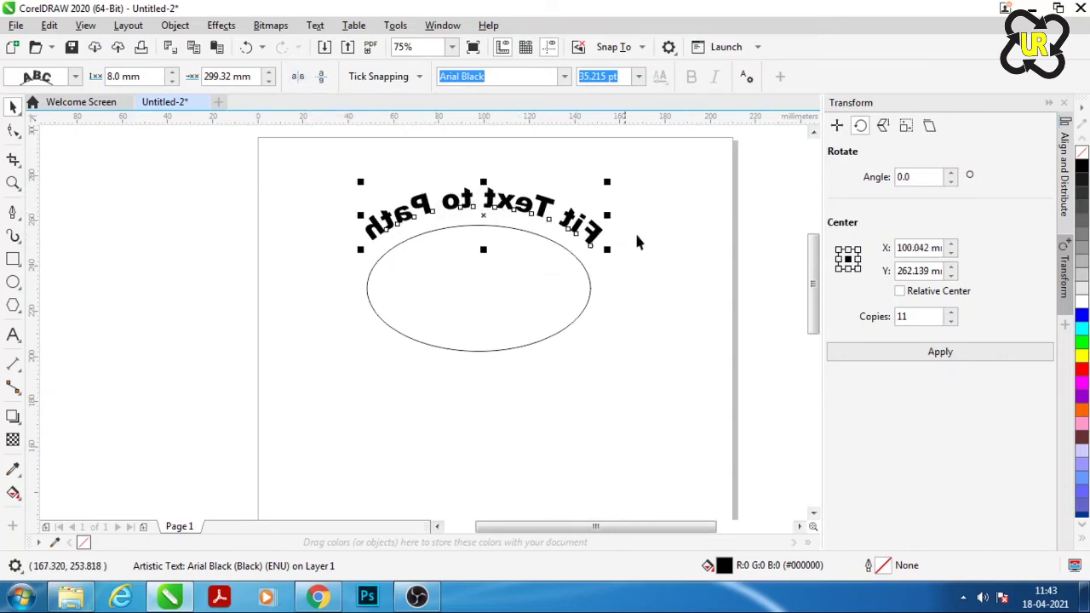
left_click(298, 77)
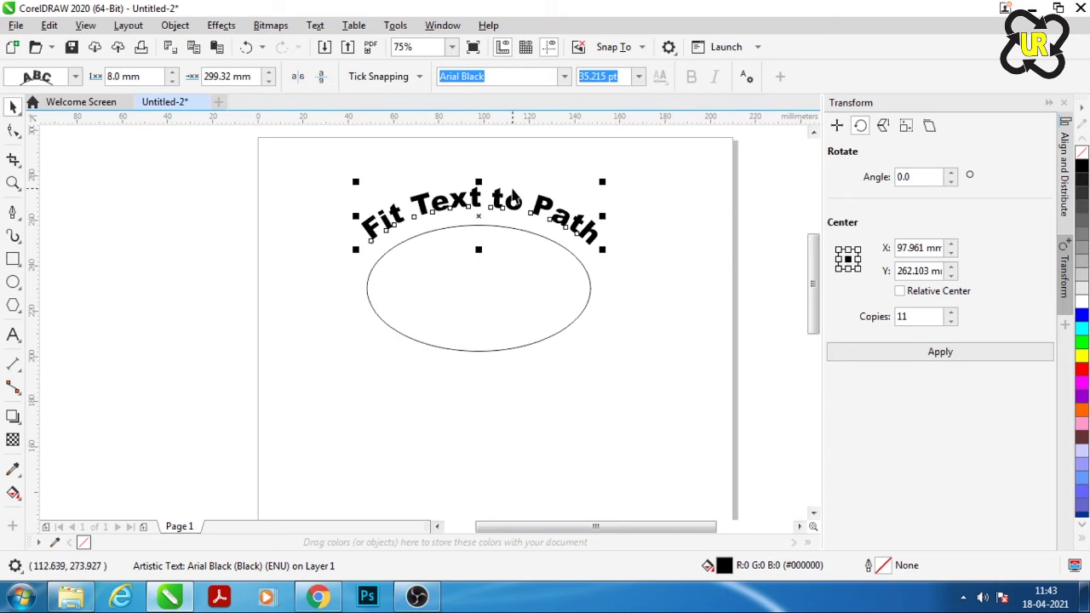
left_click(329, 77)
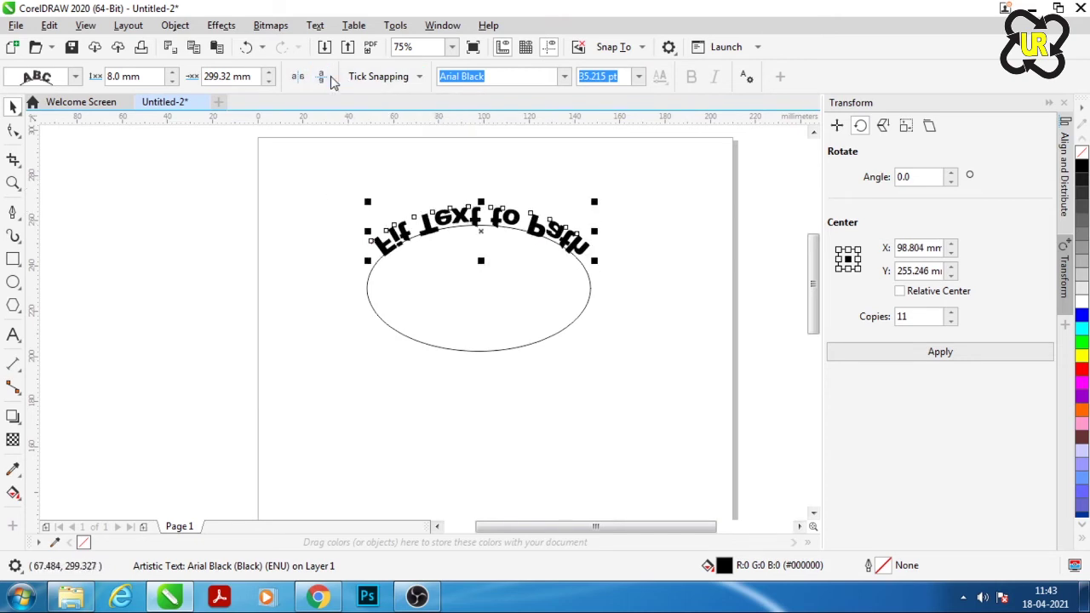
left_click(330, 76)
left_click(331, 76)
left_click(331, 75)
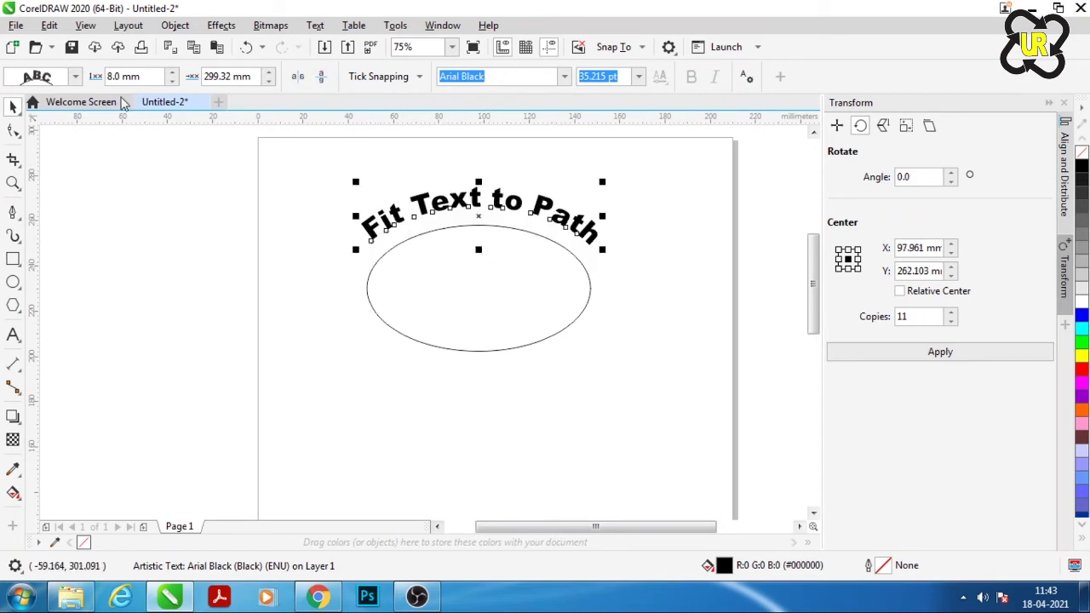
Preview the text orientation styles on the ellipse, keep the first style and deselect the text
left_click(75, 77)
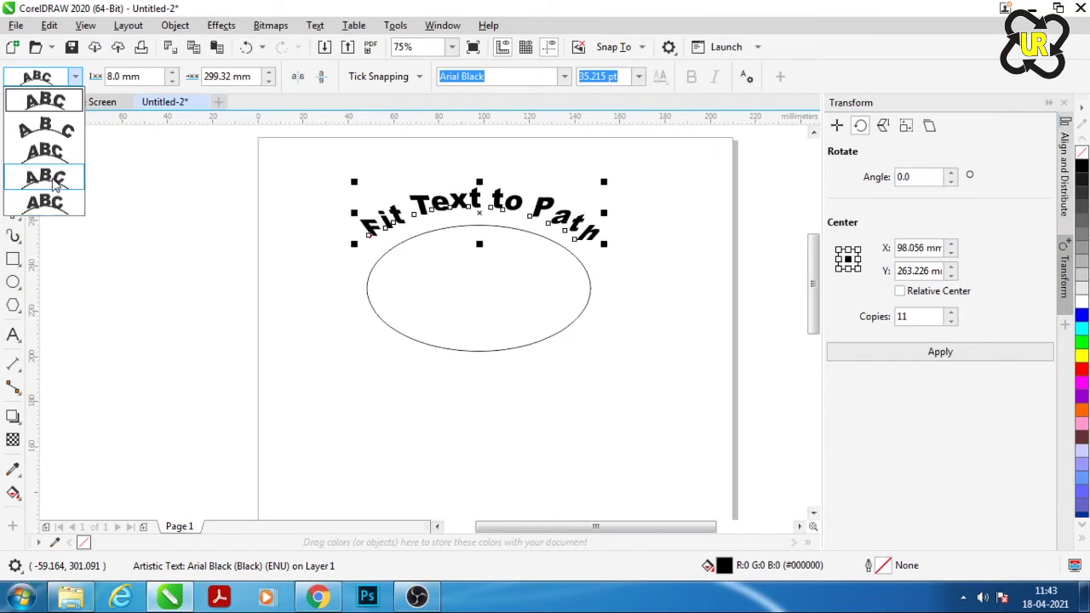
left_click(64, 104)
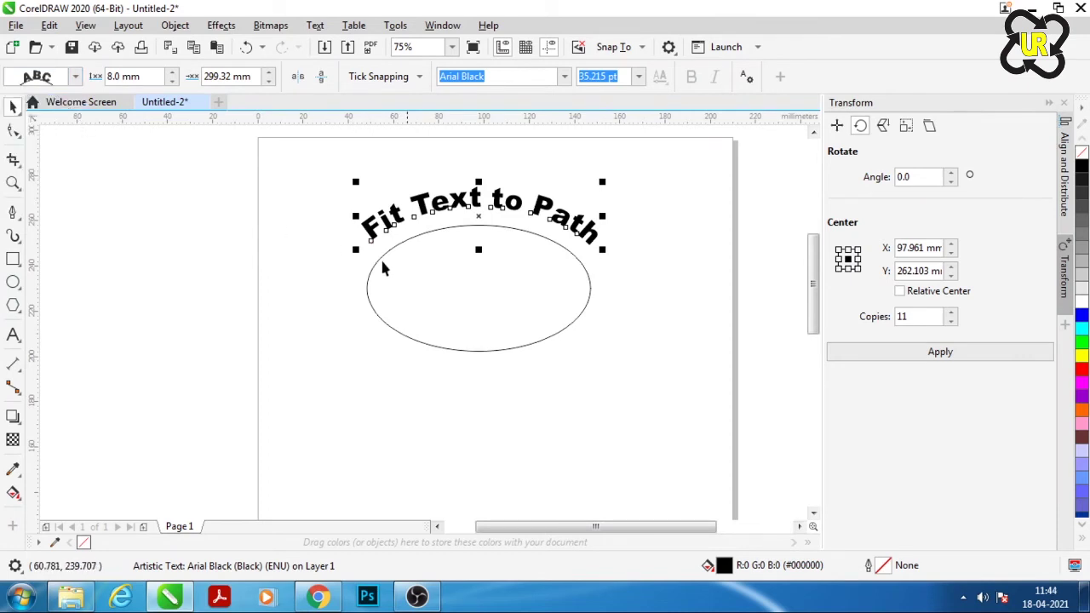
left_click(652, 350)
Move the control ellipse with its fitted text about 15 mm to the left and 2.5 mm up
left_click(509, 281)
left_click(645, 255)
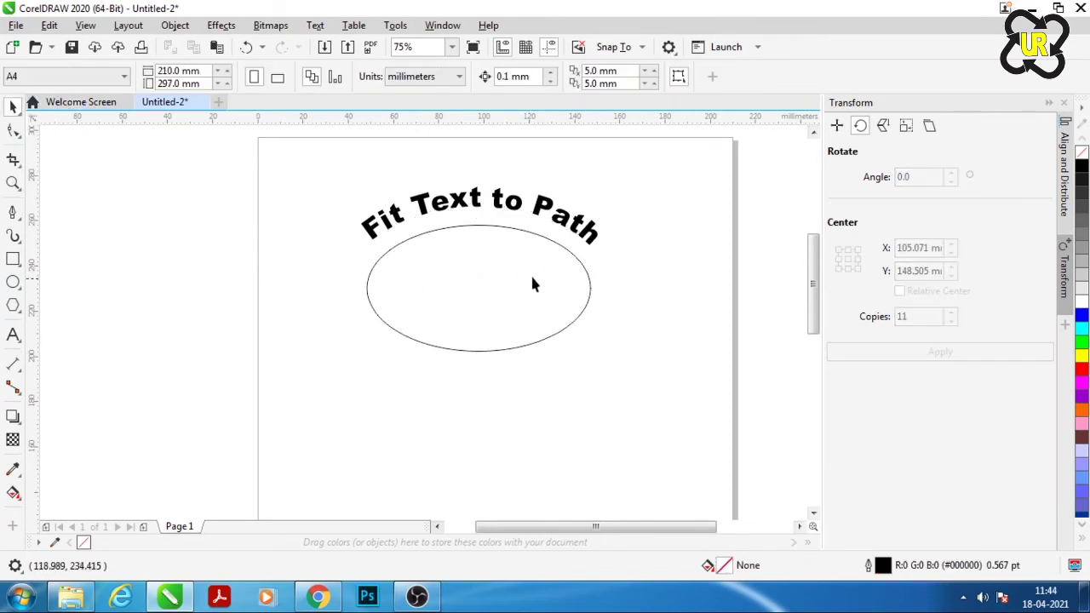
left_click_drag(500, 275, 470, 270)
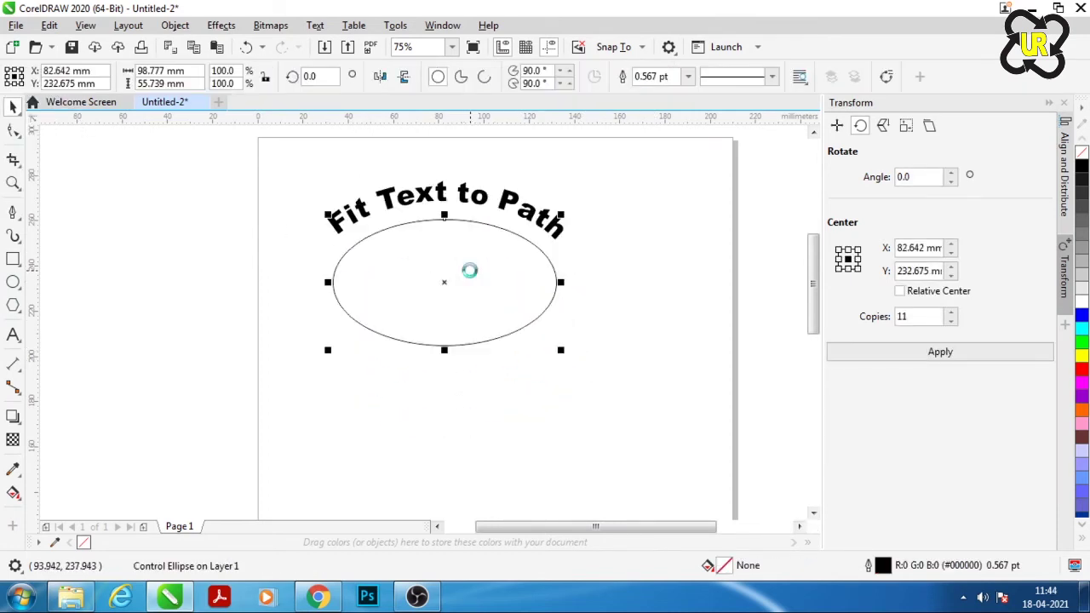
left_click(625, 337)
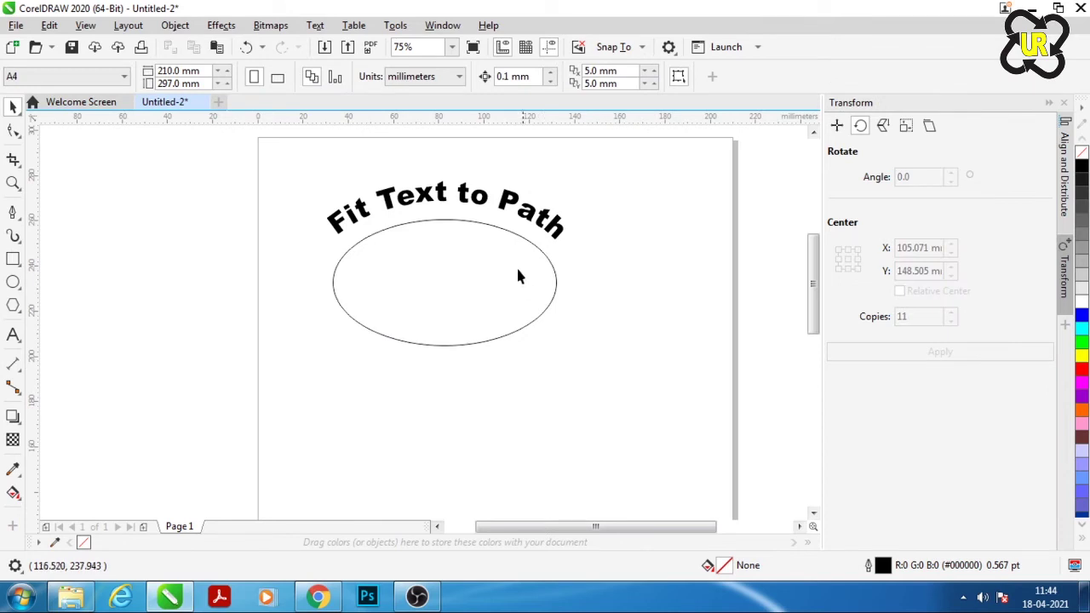
Compare selecting the whole text-on-path object with selecting only its control ellipse
left_click(558, 288)
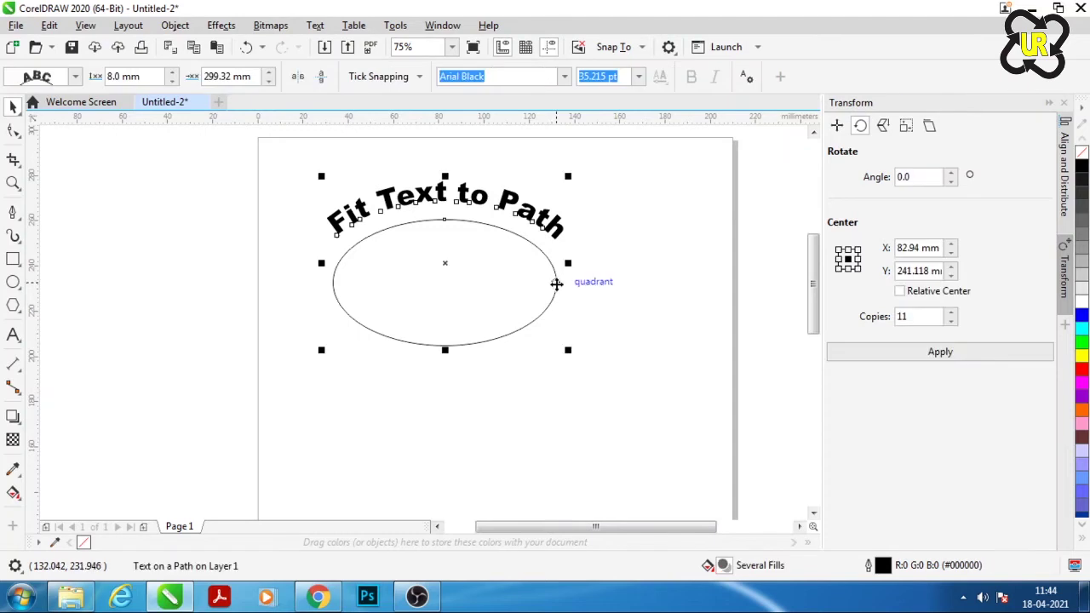
left_click(557, 282)
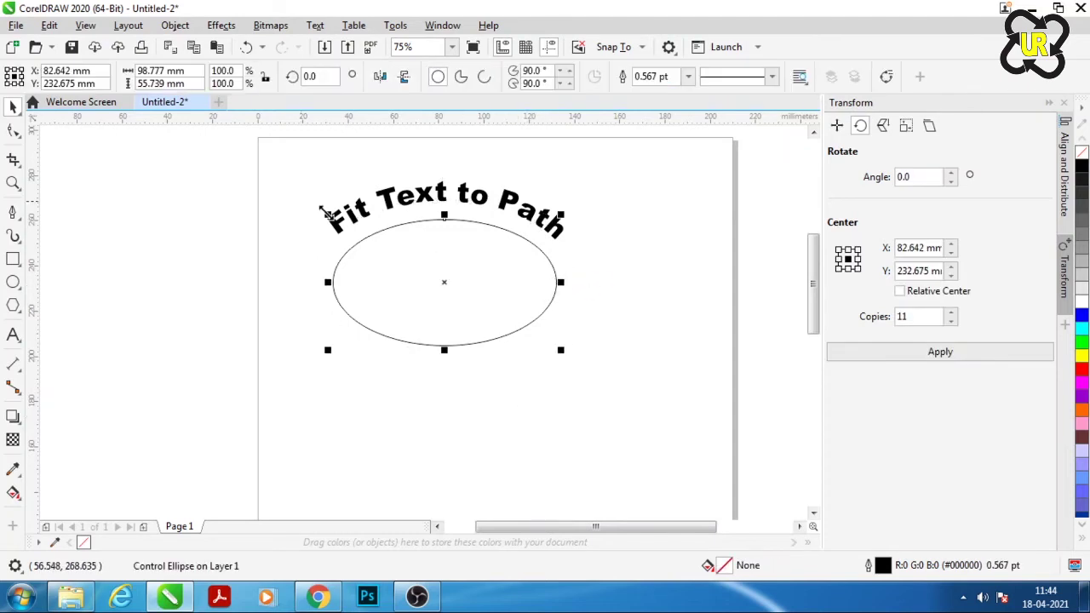
left_click(615, 311)
left_click(554, 284)
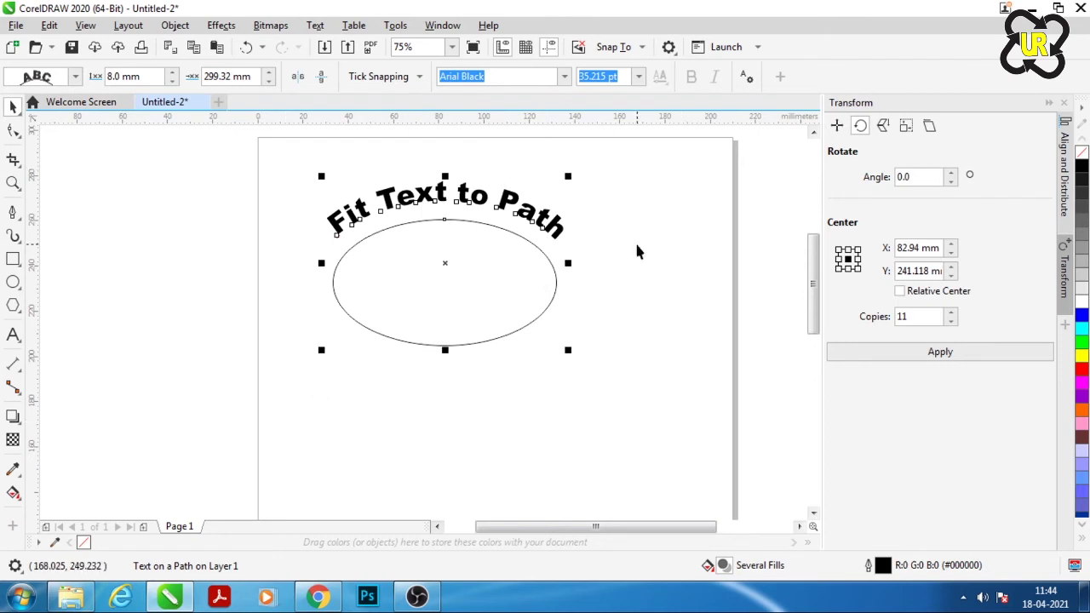
Delete the control ellipse on its own, keeping the curved "Fit Text to Path" text
left_click(683, 286)
left_click(521, 274)
left_click(554, 274)
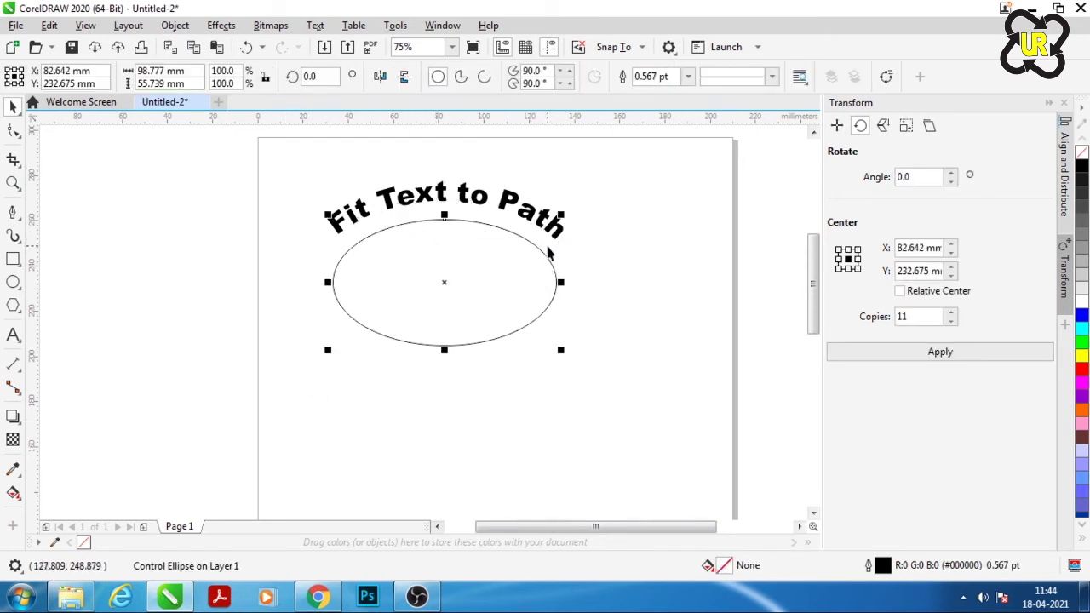
right_click(457, 270)
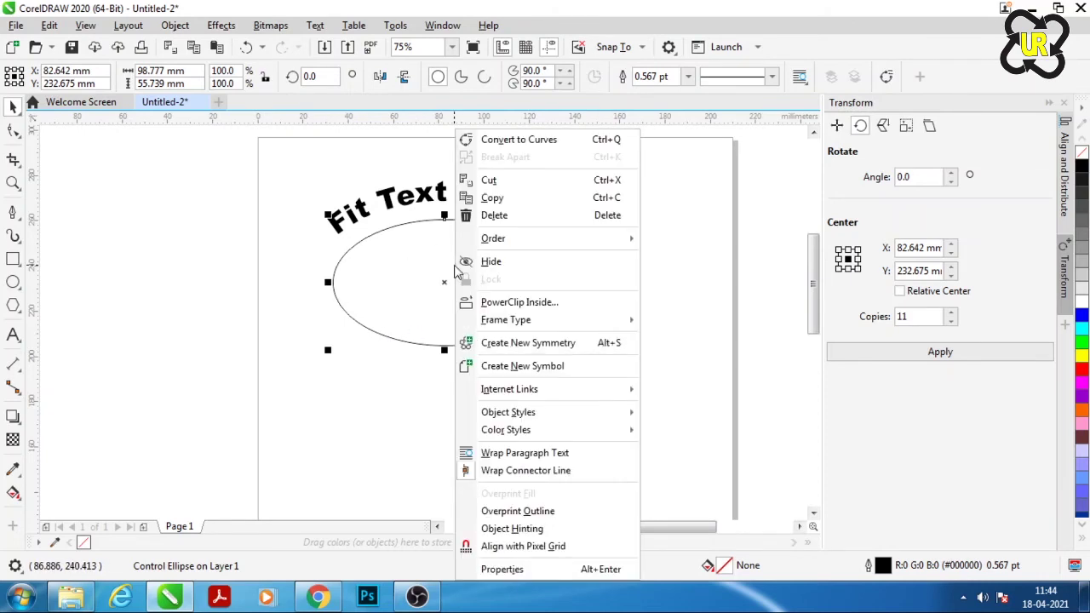
left_click(555, 220)
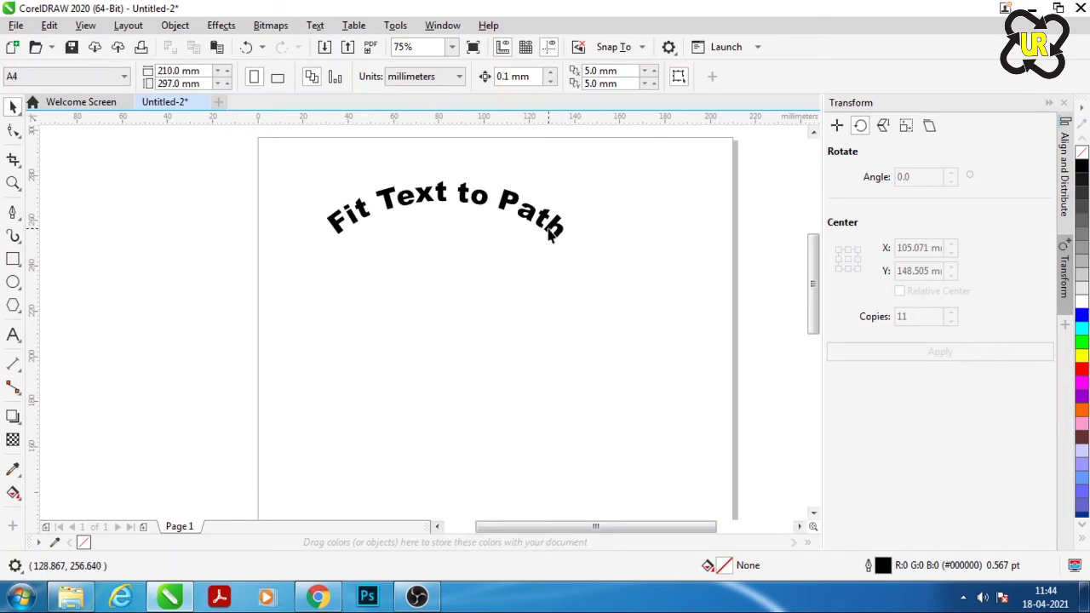
Move the curved text around the page, placing its centre at about X 101.6 mm, Y 247.3 mm, and deselect it
left_click_drag(554, 232, 617, 334)
left_click(601, 433)
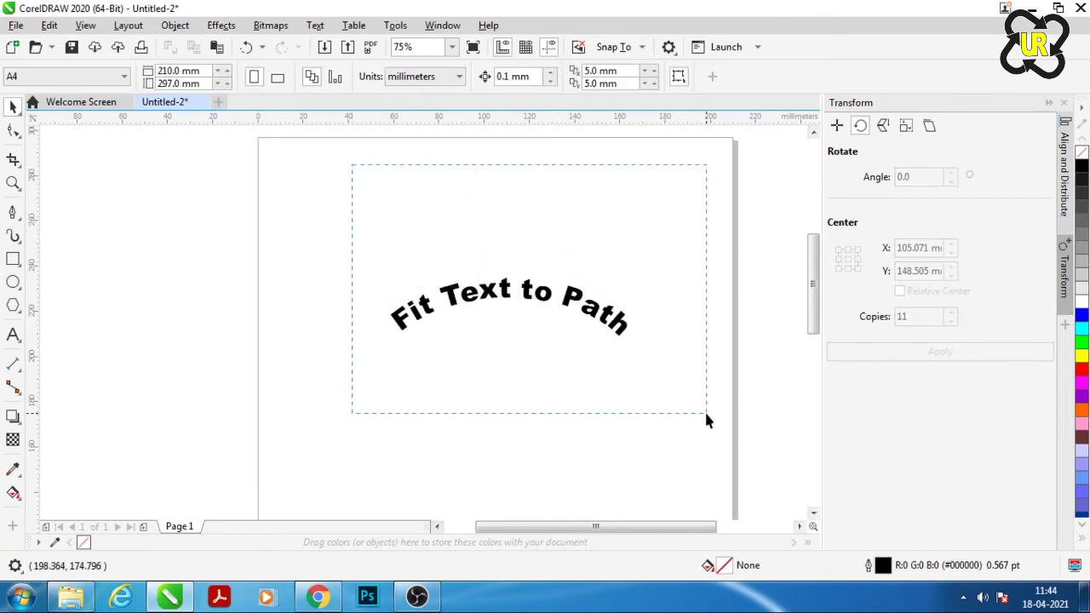
left_click_drag(706, 419, 706, 417)
left_click_drag(613, 331, 570, 296)
left_click(664, 369)
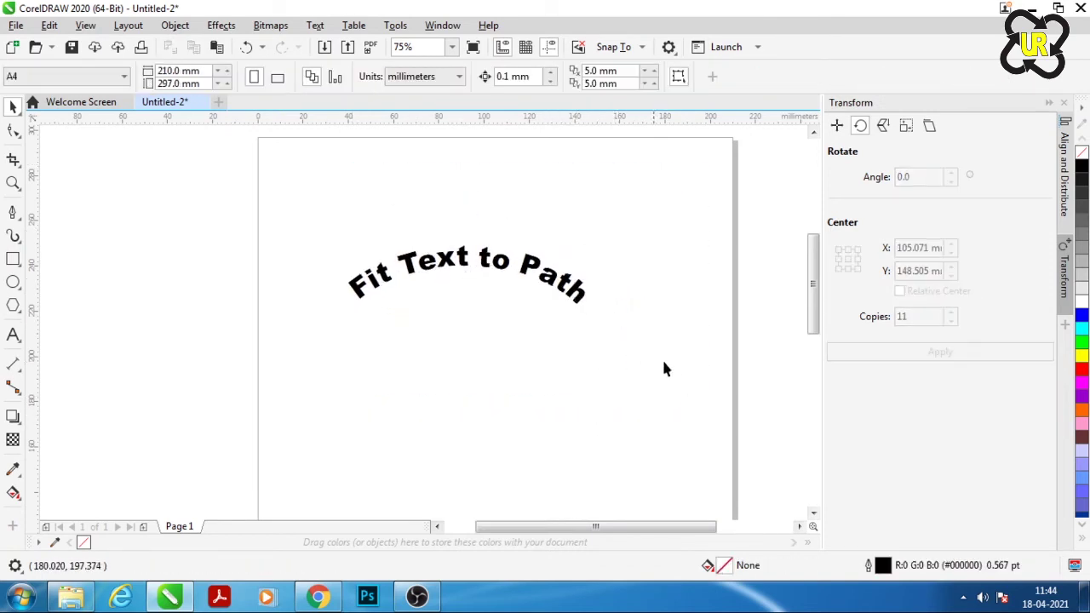
left_click(581, 308)
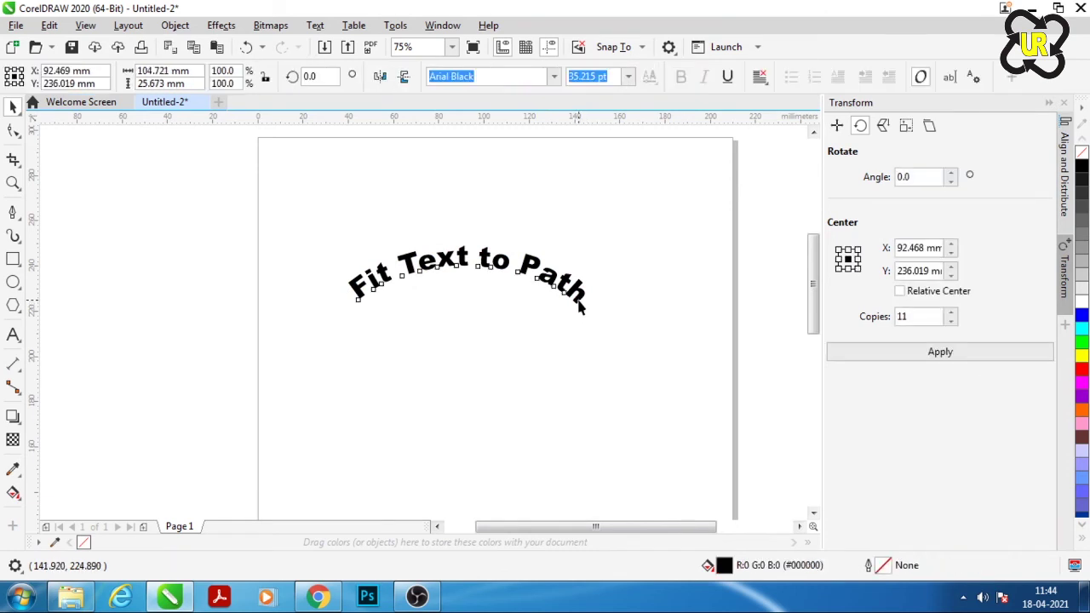
left_click_drag(581, 309, 599, 281)
left_click(434, 217)
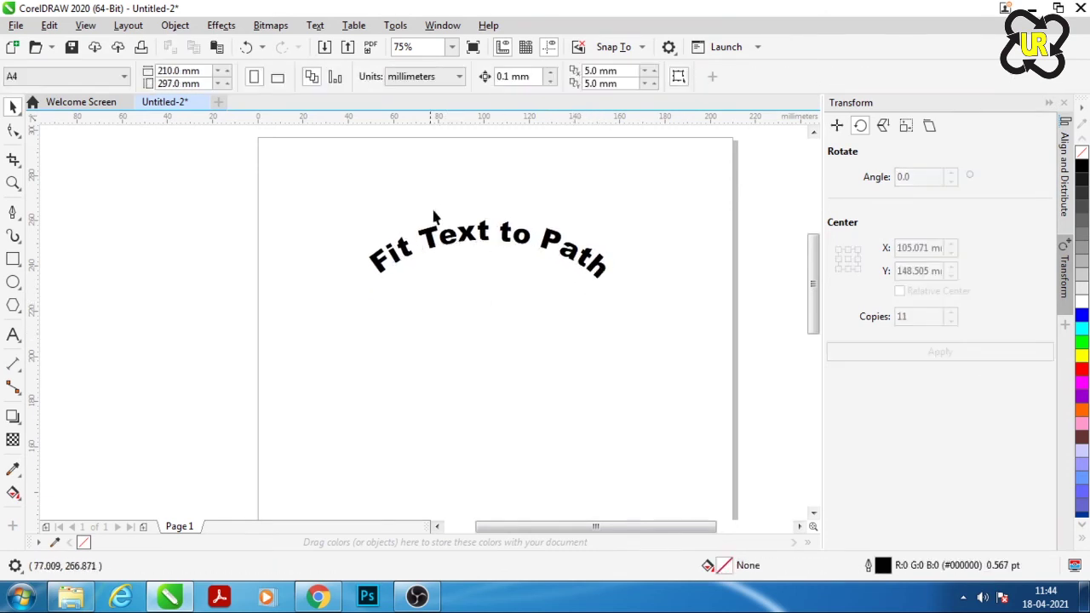
Straighten the curved text back onto a horizontal baseline and deselect it
scroll(435, 217, "down", 1)
scroll(456, 264, "up", 1)
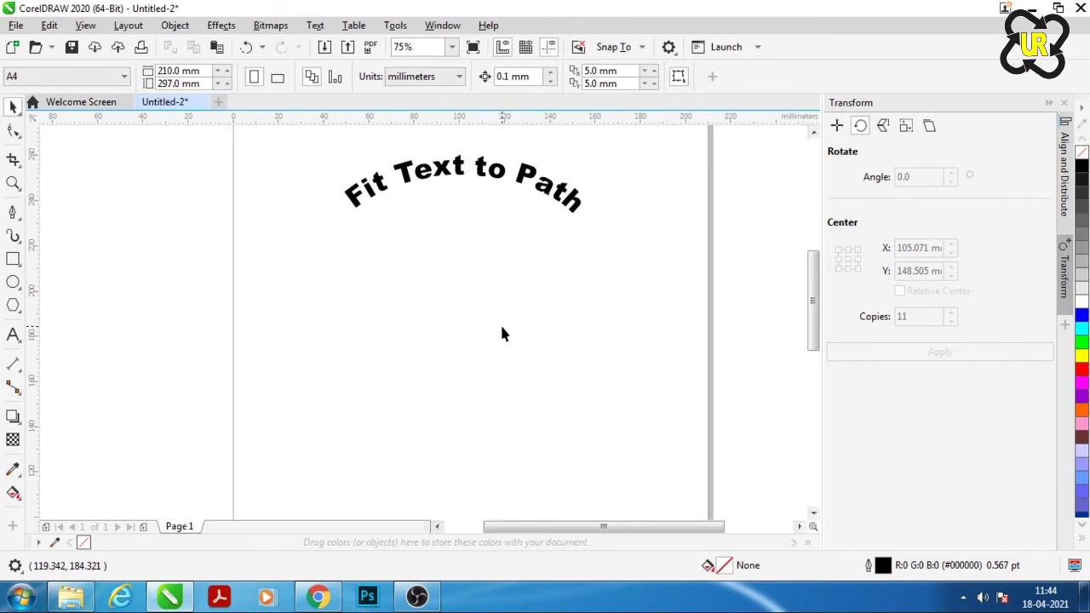
left_click(547, 204)
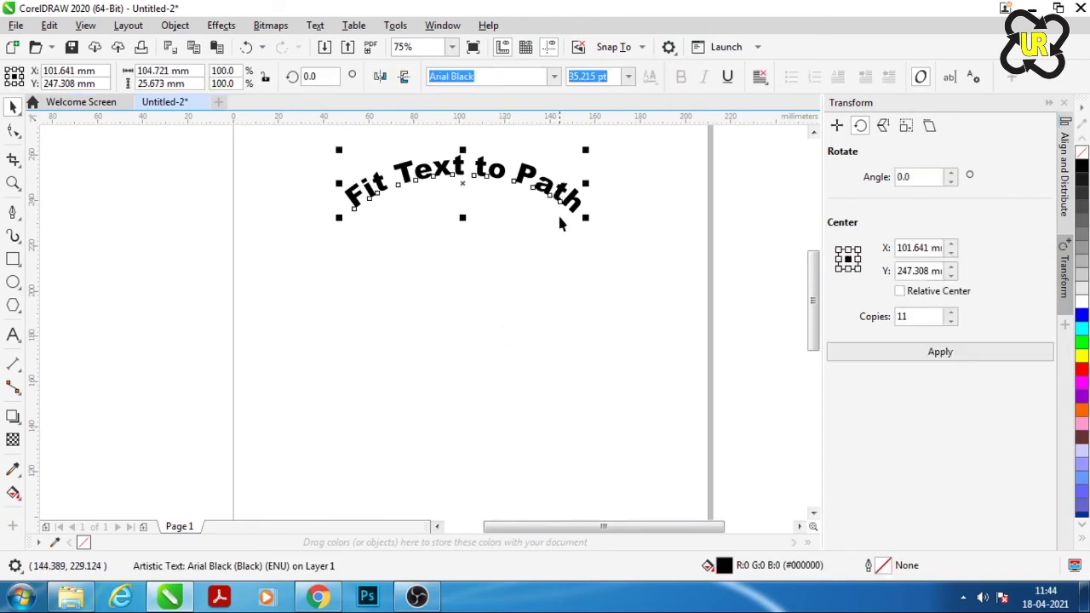
left_click(316, 26)
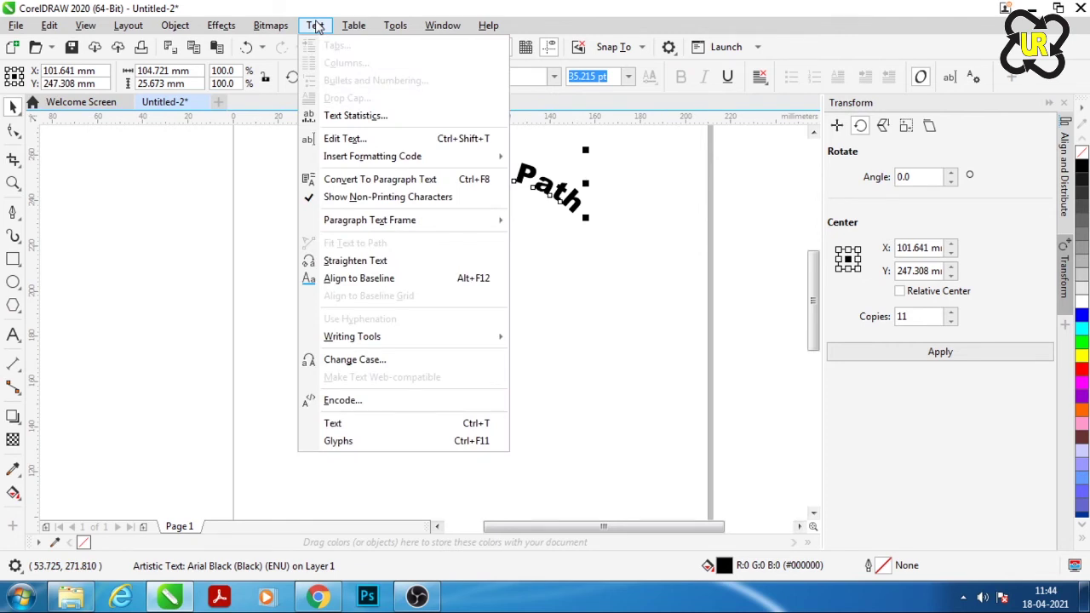
left_click(406, 264)
left_click(485, 334)
scroll(486, 337, "down", 2)
scroll(482, 250, "up", 2)
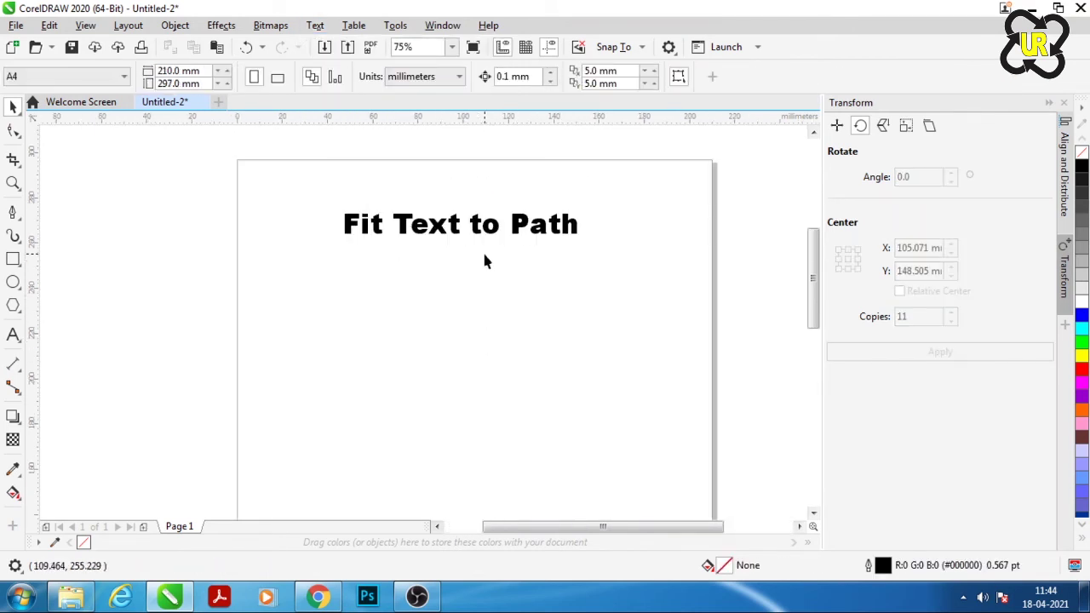
left_click(680, 351)
left_click(554, 368)
Draw an open wavy curve about 136 mm wide and 13 mm high with the Pen tool, then move it closer beneath the text
left_click(12, 213)
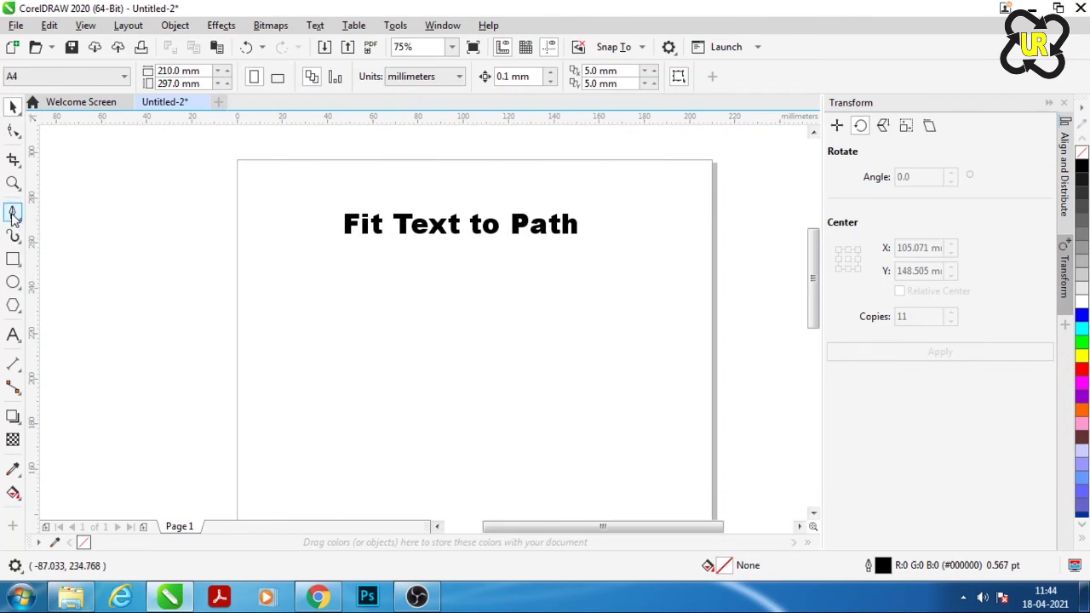
left_click(282, 330)
left_click_drag(380, 315, 637, 351)
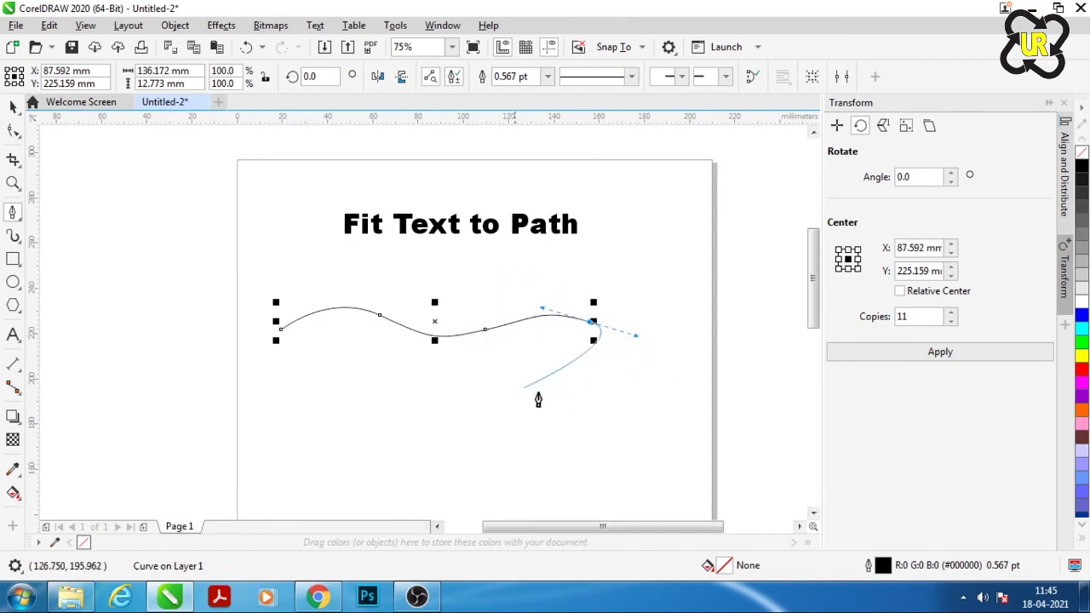
double_click(590, 327)
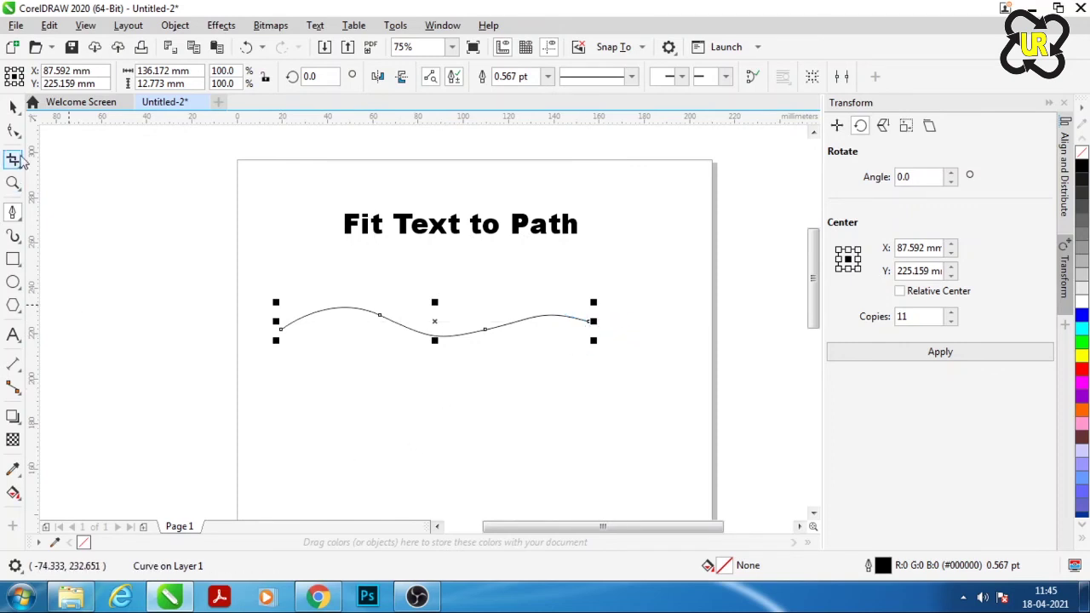
left_click(13, 106)
left_click(462, 406)
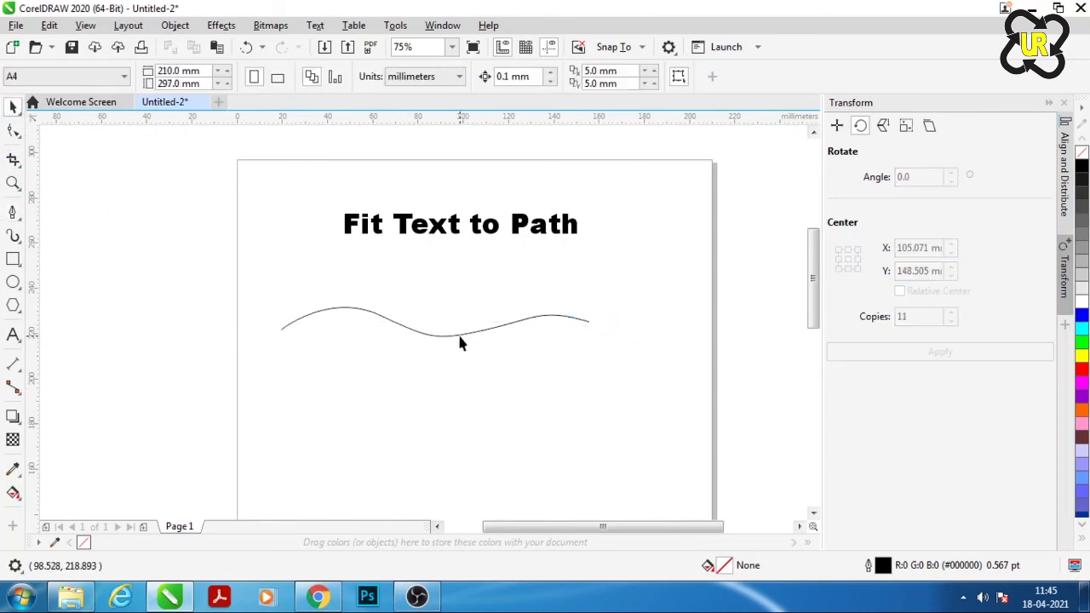
left_click_drag(460, 340, 479, 321)
left_click(506, 414)
Fit the text to the wavy curve at 8 mm distance and about 22.3 mm offset, then deselect it
left_click(518, 229)
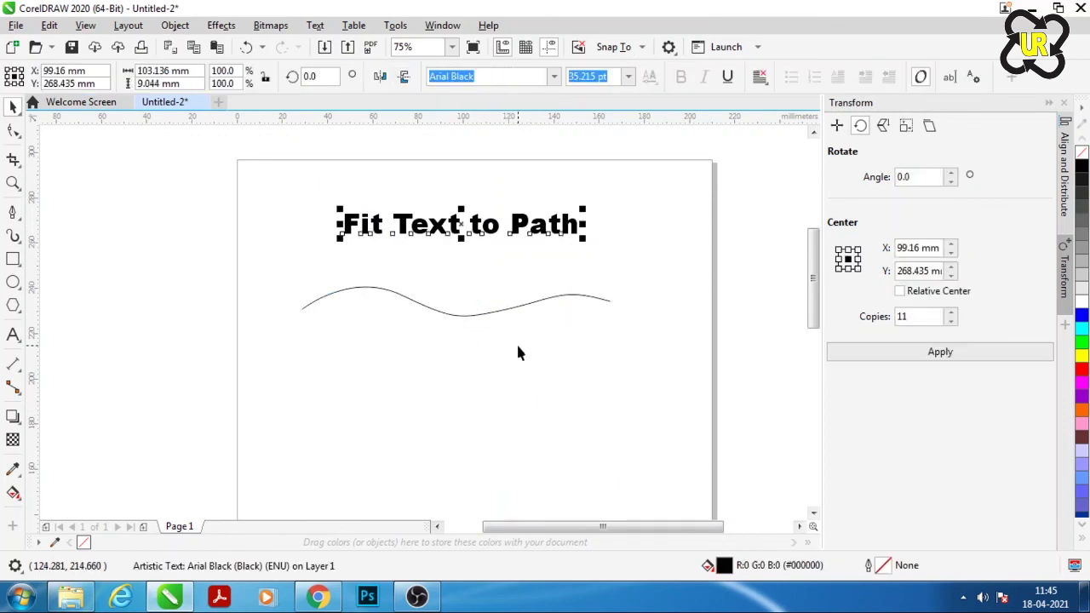
left_click(317, 26)
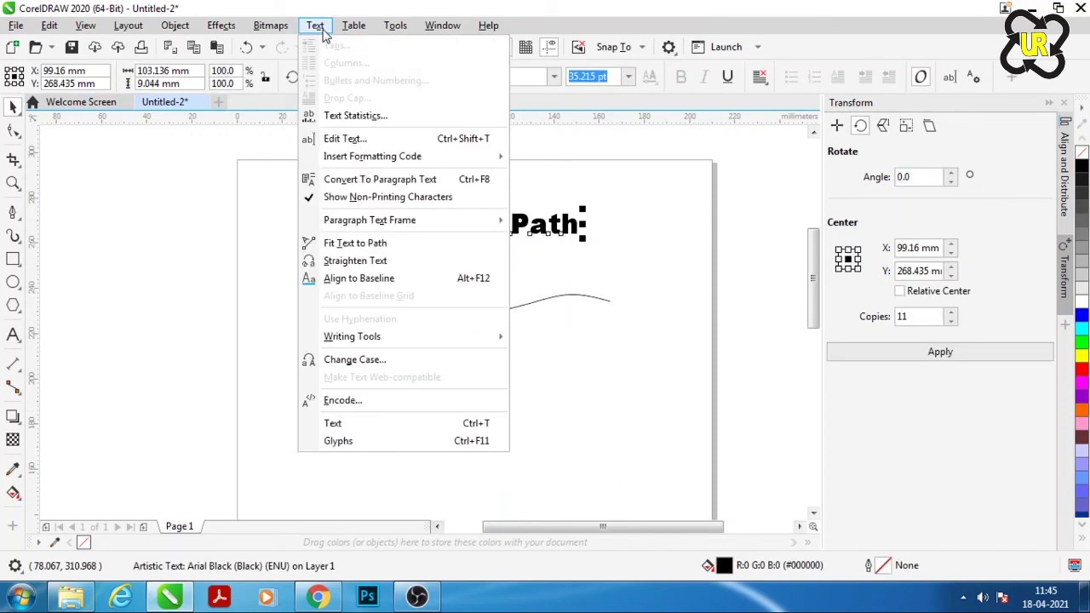
left_click(379, 245)
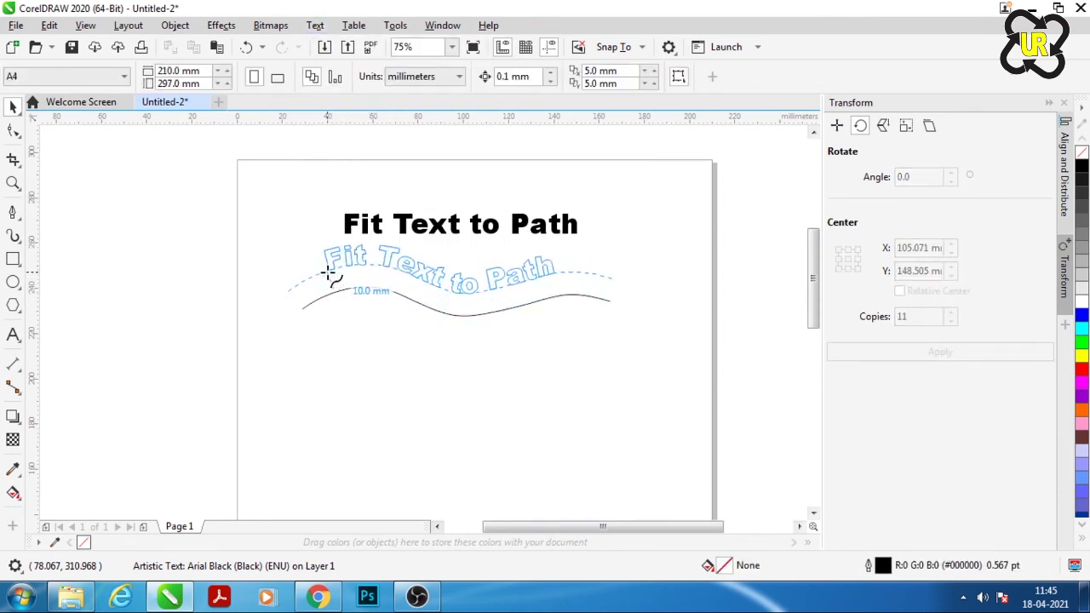
left_click(341, 271)
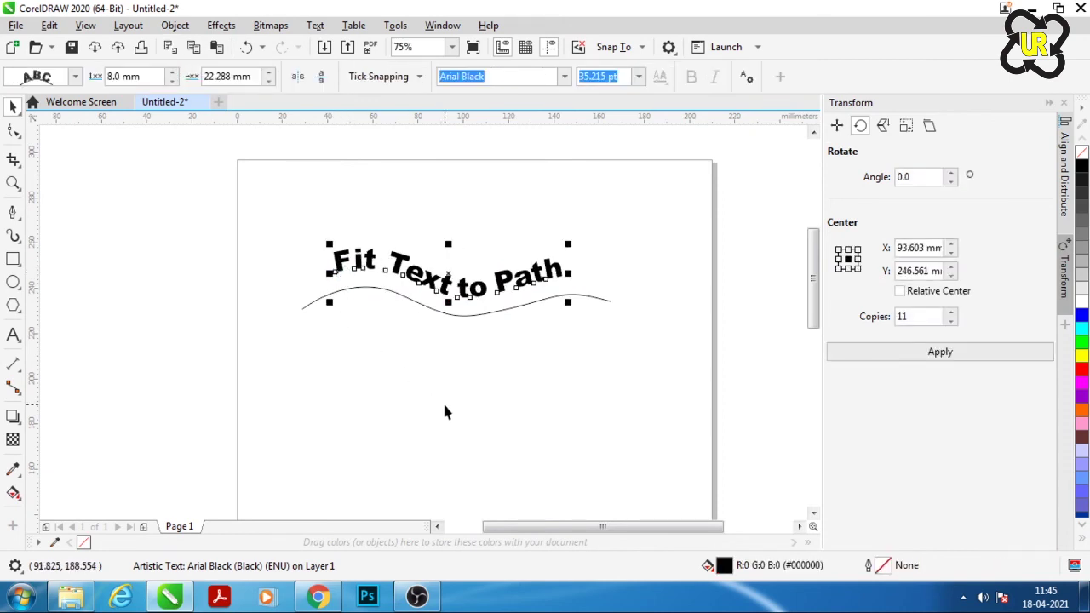
left_click(483, 421)
Move the wavy control curve with its fitted text slightly right and down, then deselect it
left_click(456, 319)
left_click(460, 335)
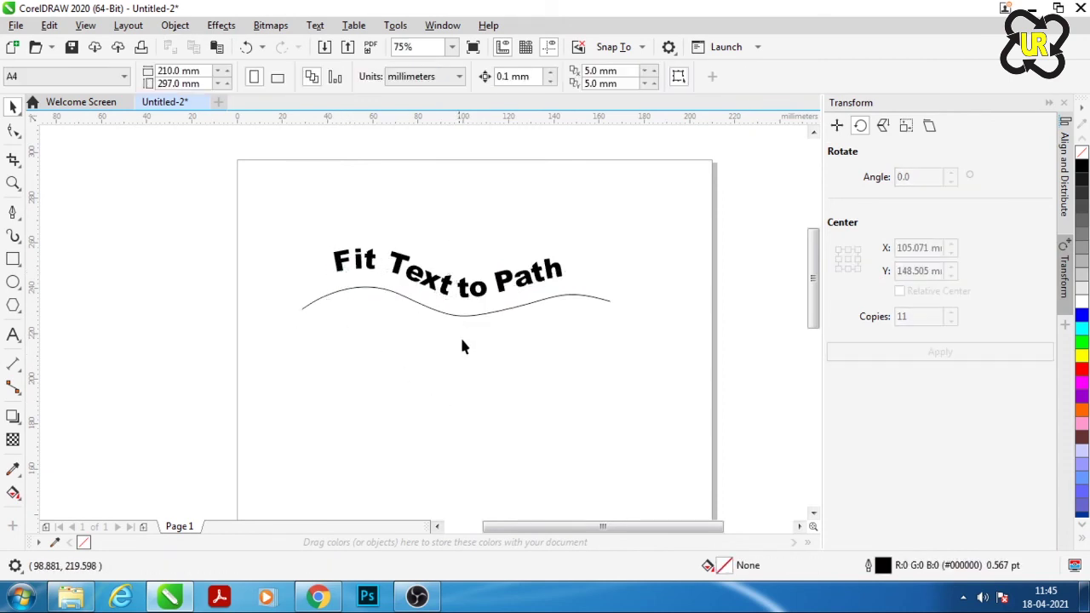
left_click_drag(454, 313, 492, 326)
left_click(515, 390)
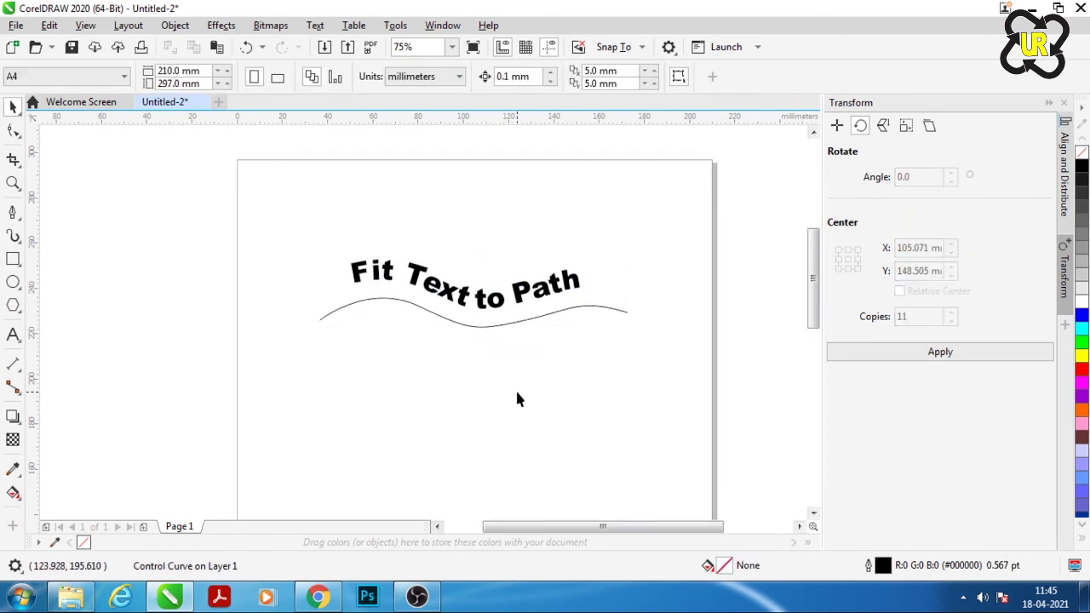
Delete the wavy control curve on its own, keeping the fitted text
left_click(590, 305)
left_click(591, 307)
key("Delete")
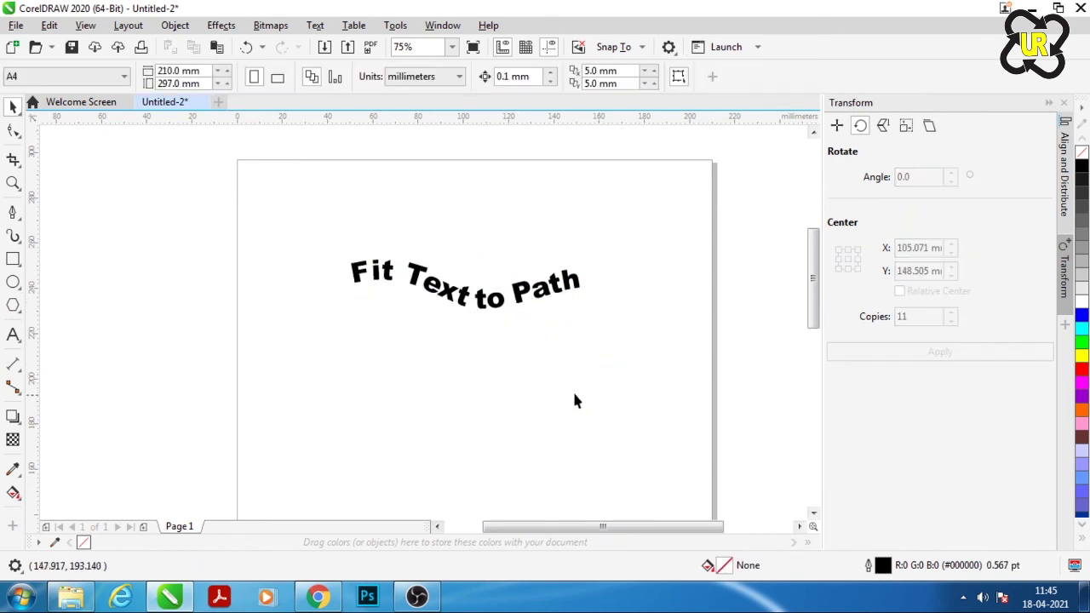
Move the wavy text straight up toward the page's upper edge and deselect it
left_click(521, 290)
left_click_drag(521, 290, 523, 241)
left_click(485, 372)
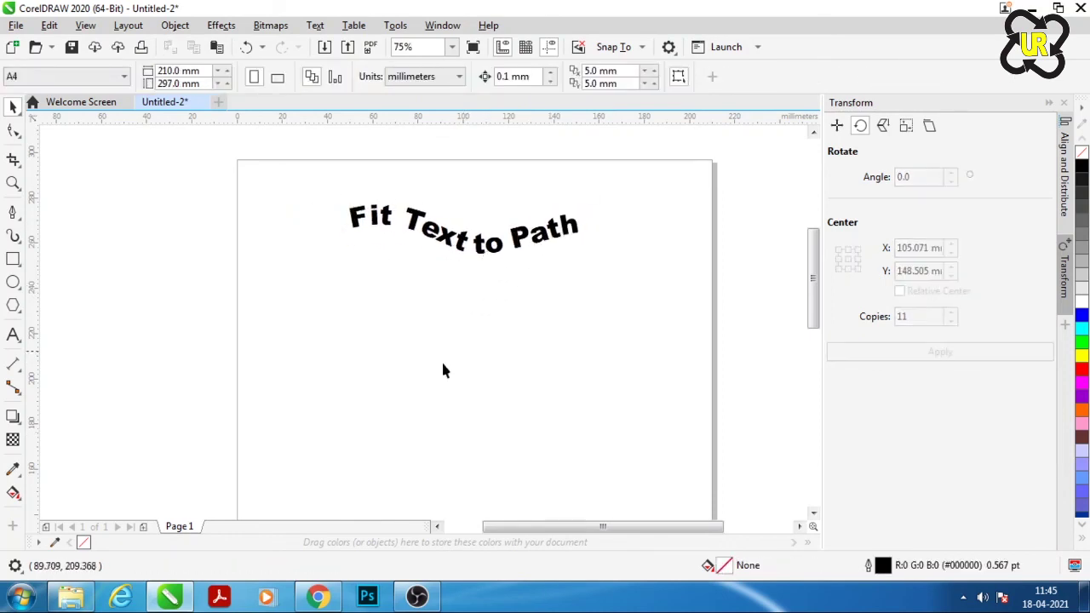
scroll(442, 269, "down", 2)
scroll(443, 280, "up", 3)
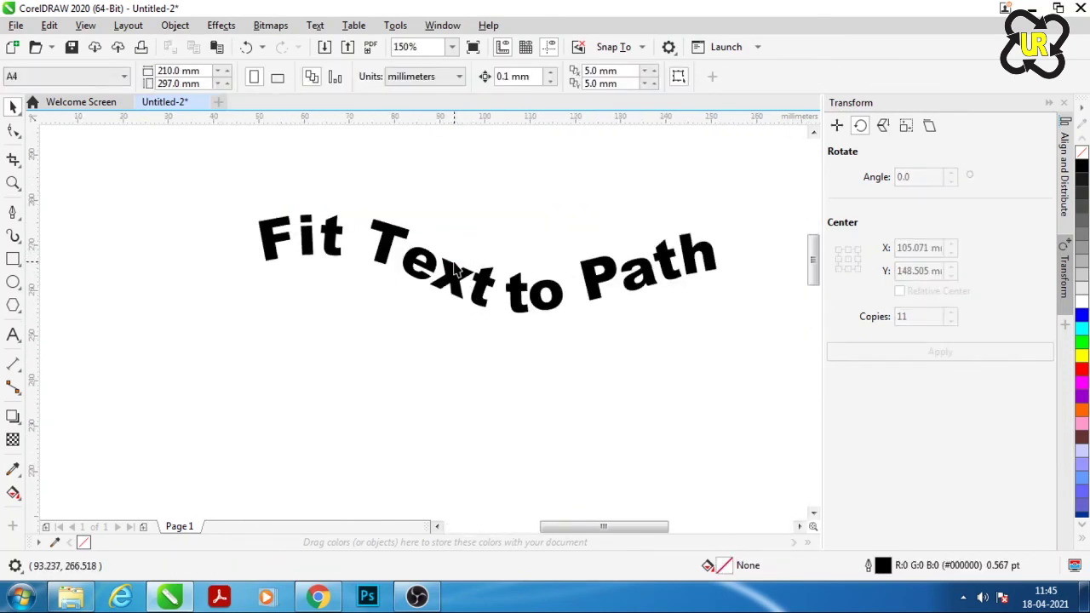
scroll(454, 269, "down", 1)
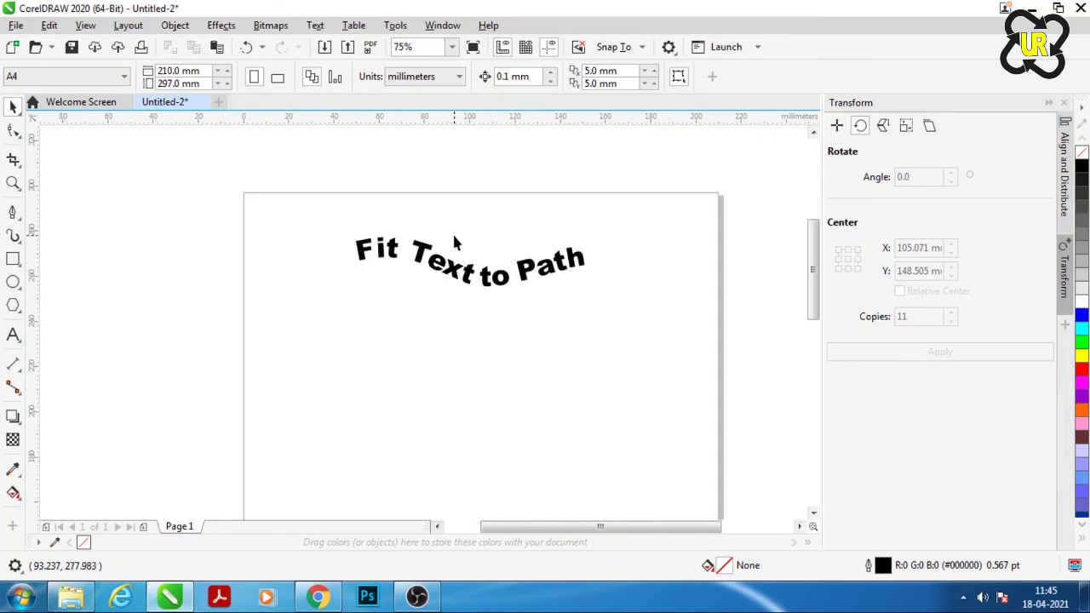